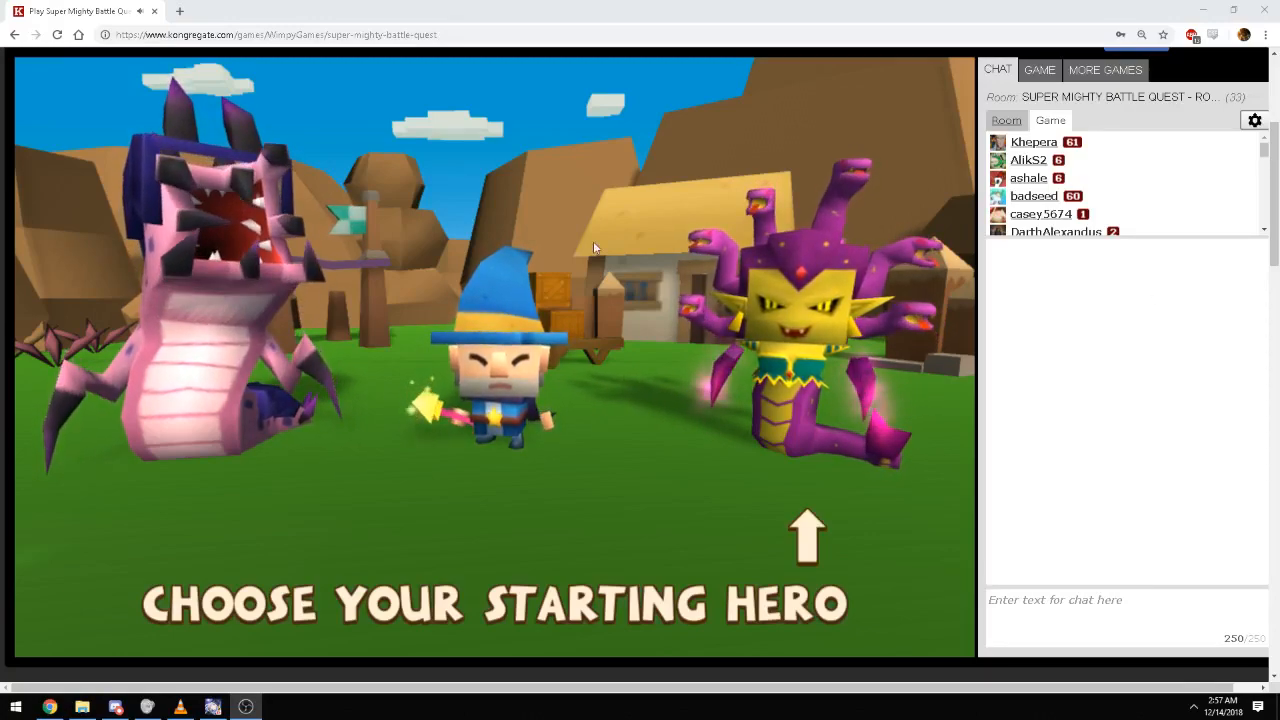
scroll(593, 241, "down", 3)
scroll(593, 241, "down", 3)
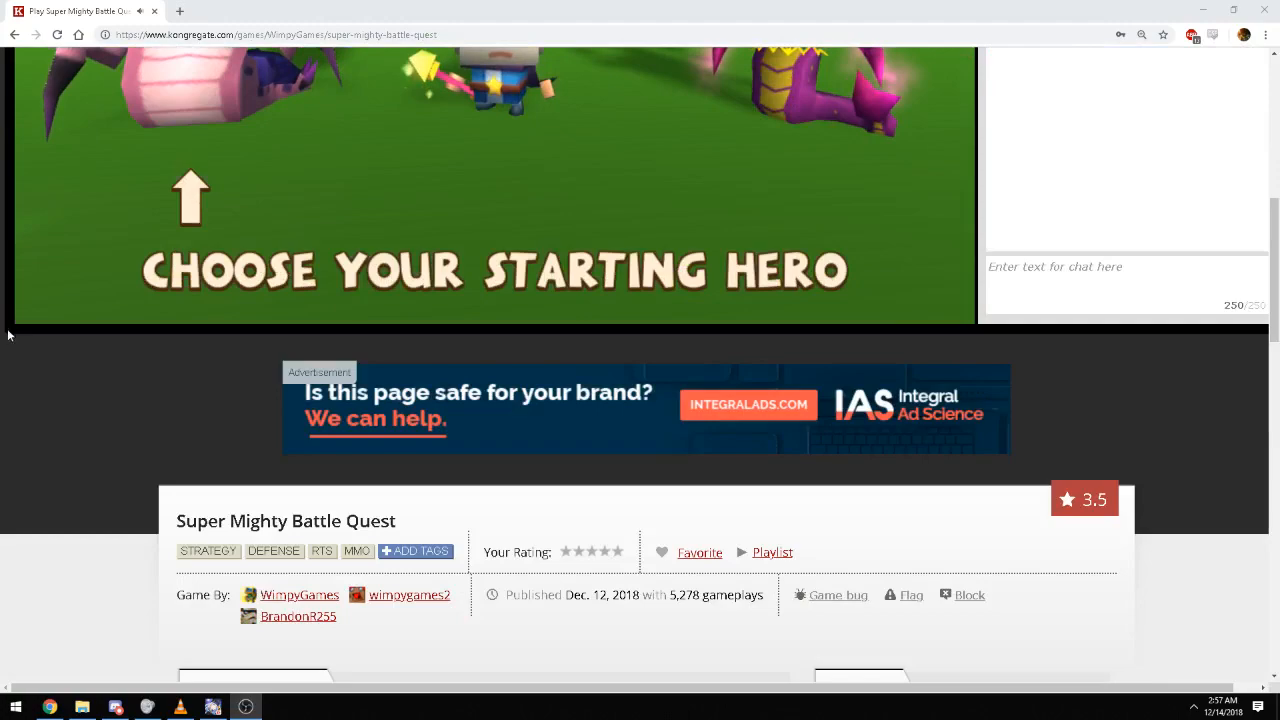
scroll(310, 508, "up", 3)
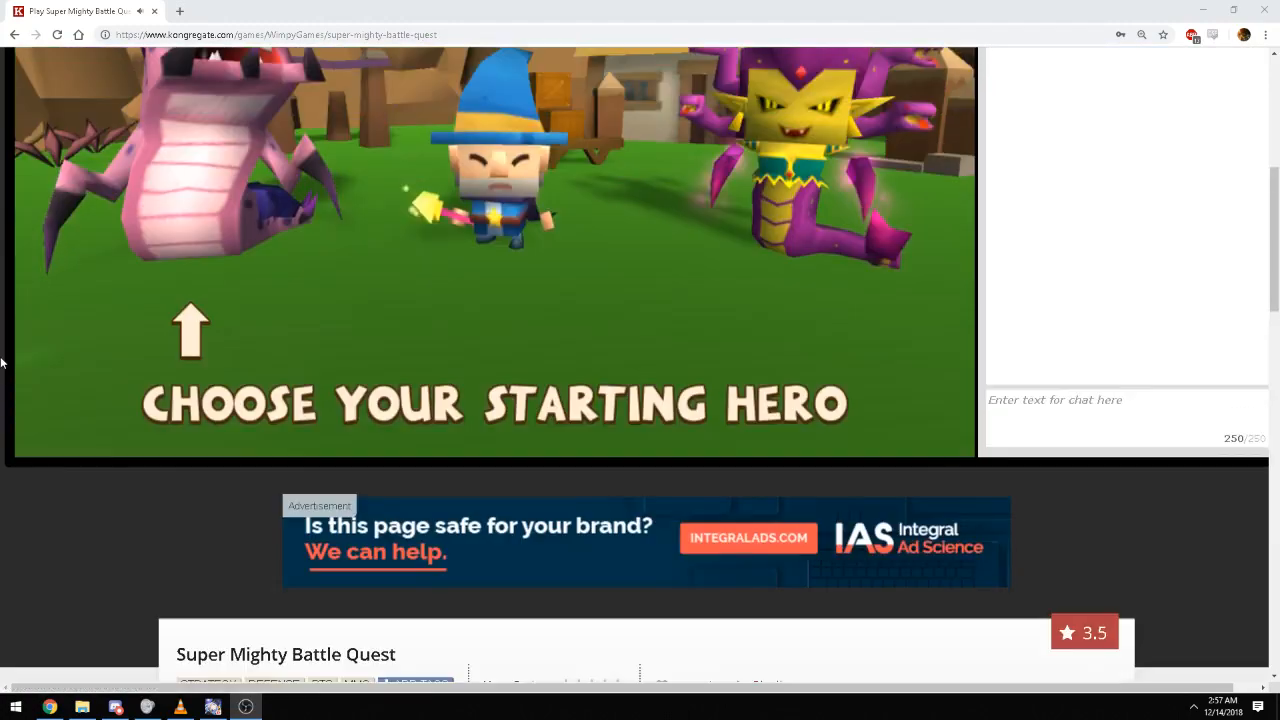
scroll(310, 508, "up", 3)
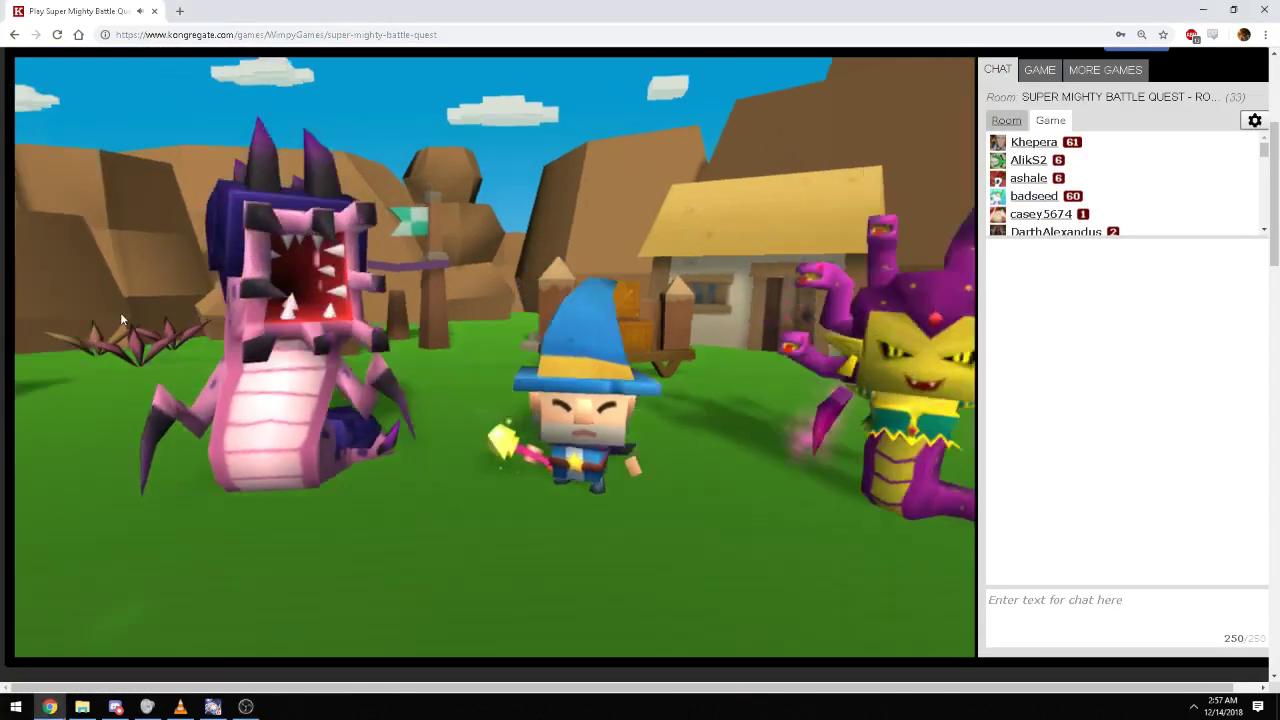
Review the Choose Hero panels of Queen Worm, Mighty Mage and Medusa once each
left_click(120, 312)
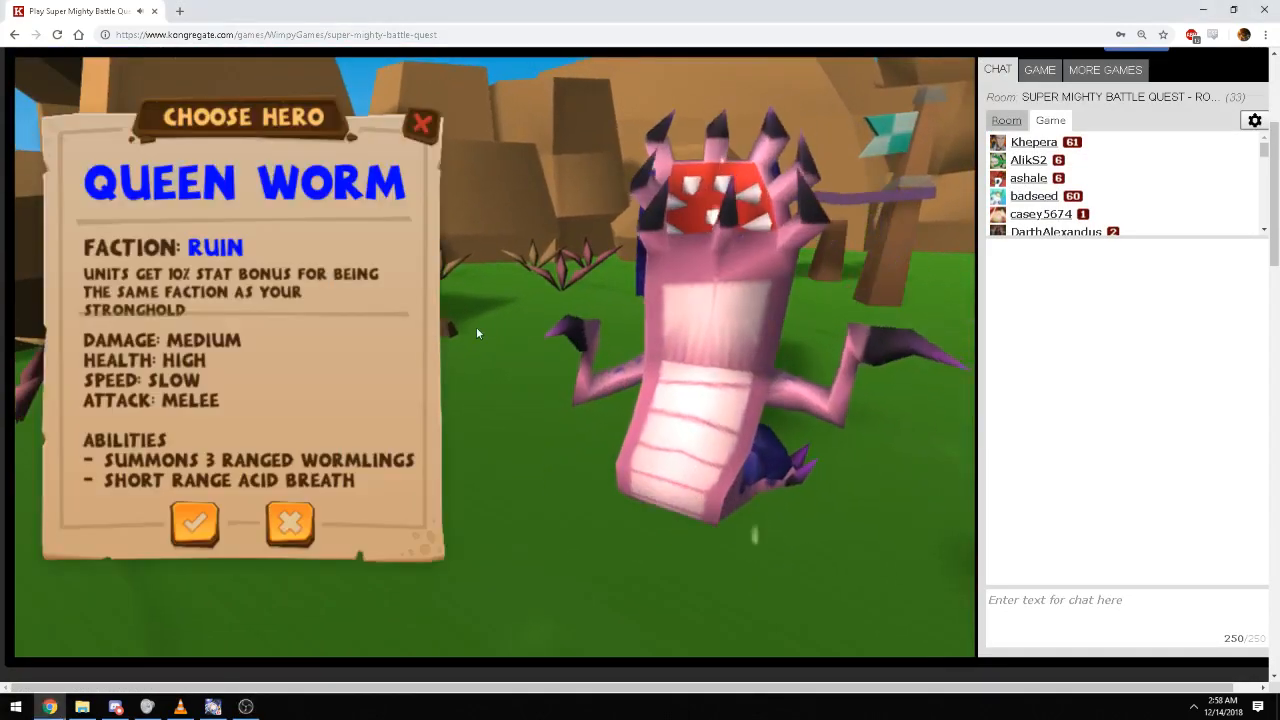
left_click(418, 122)
left_click(475, 236)
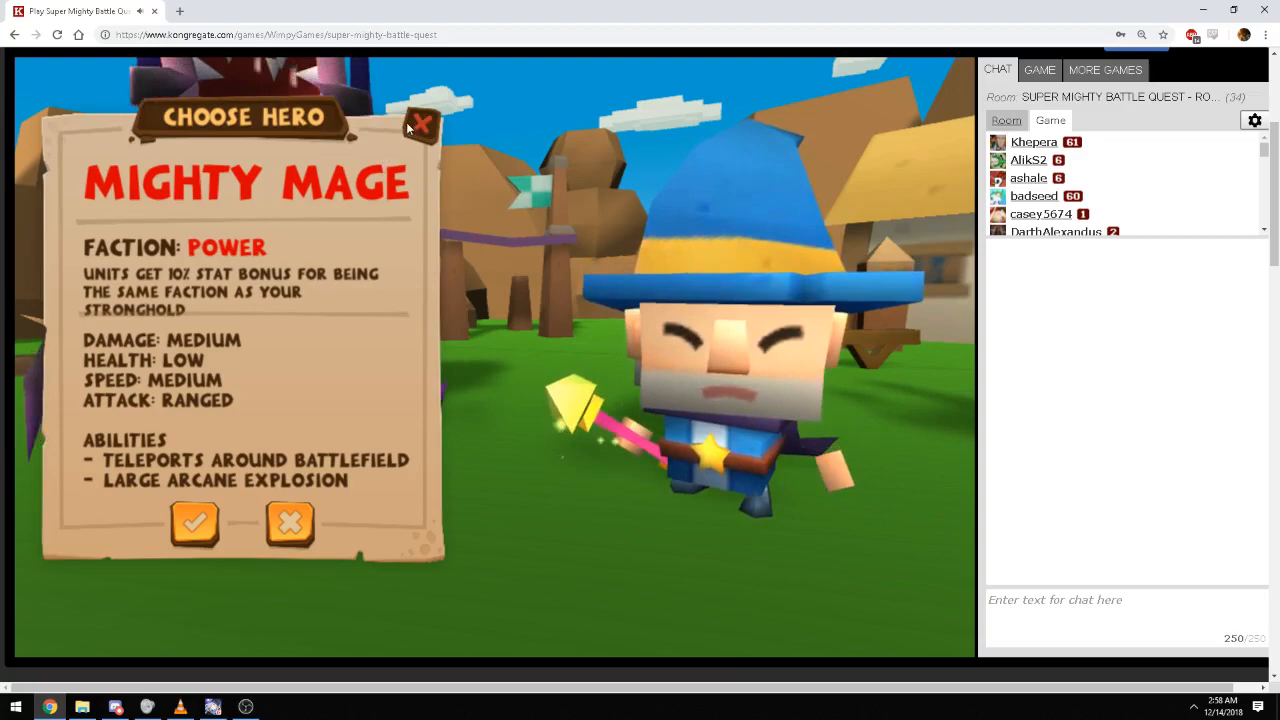
left_click(420, 125)
left_click(732, 266)
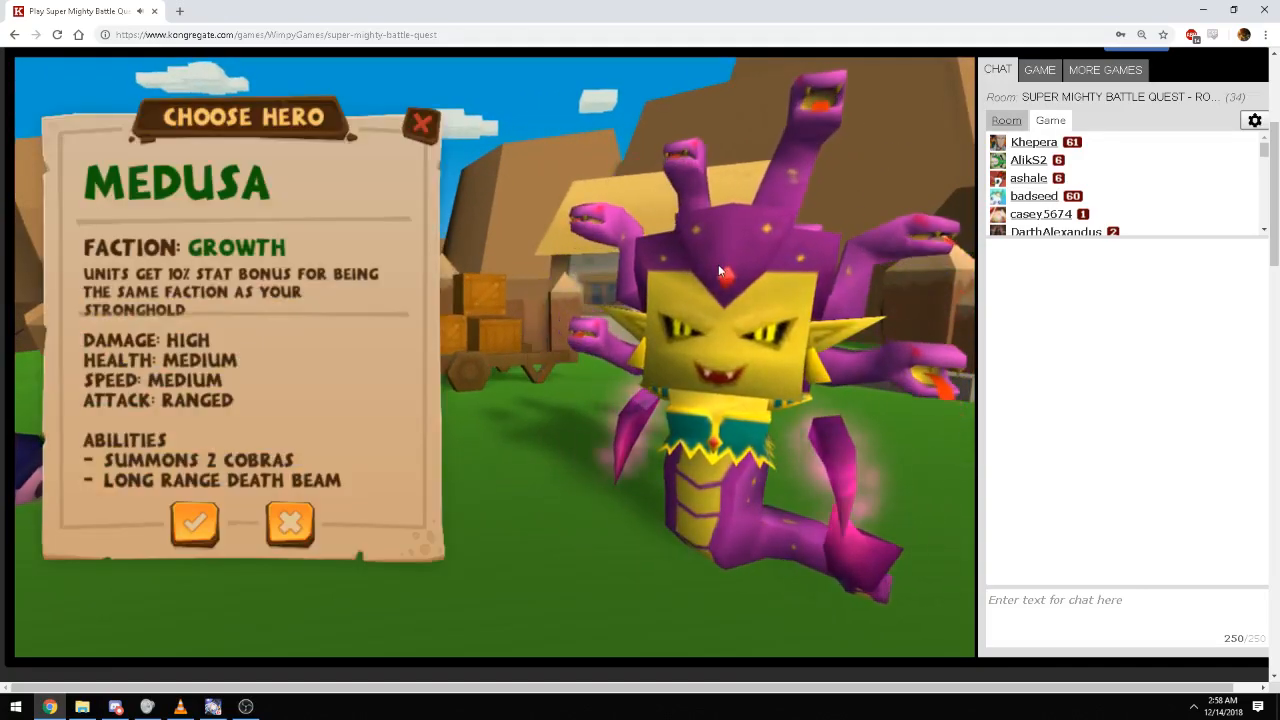
left_click(425, 125)
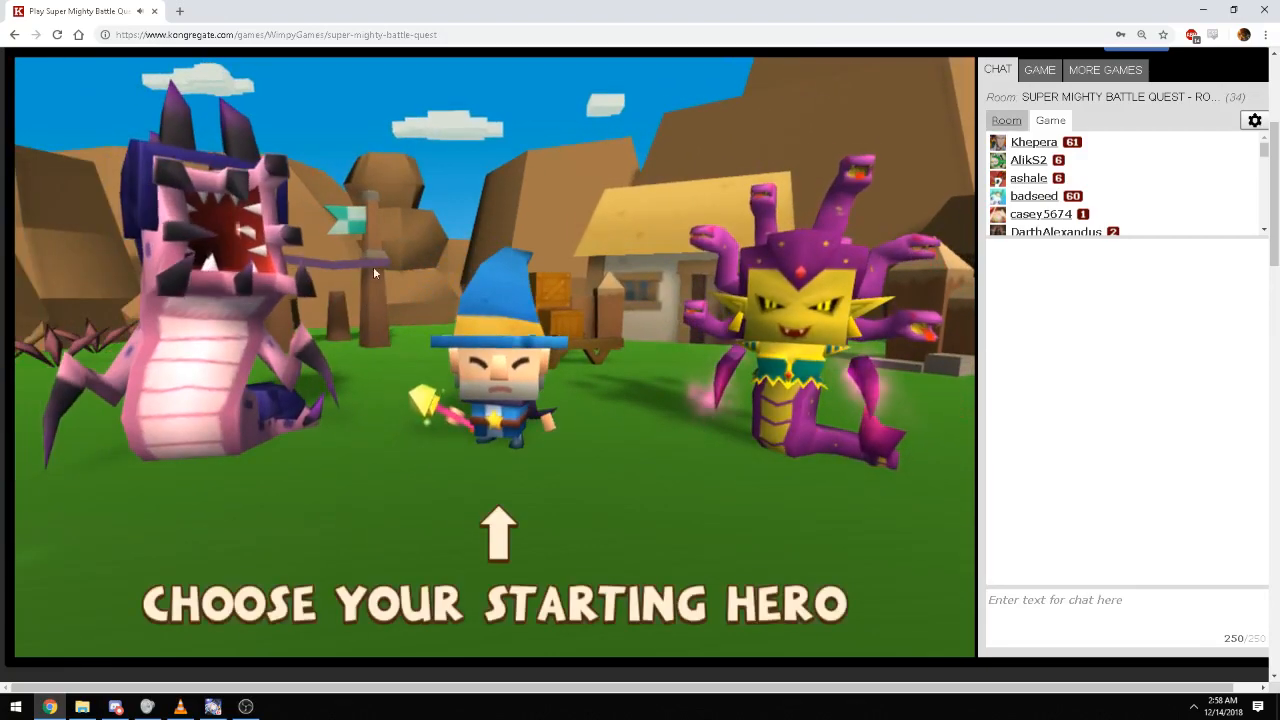
Re-check the three heroes' panels several times, then confirm Medusa as the starting hero
left_click(305, 294)
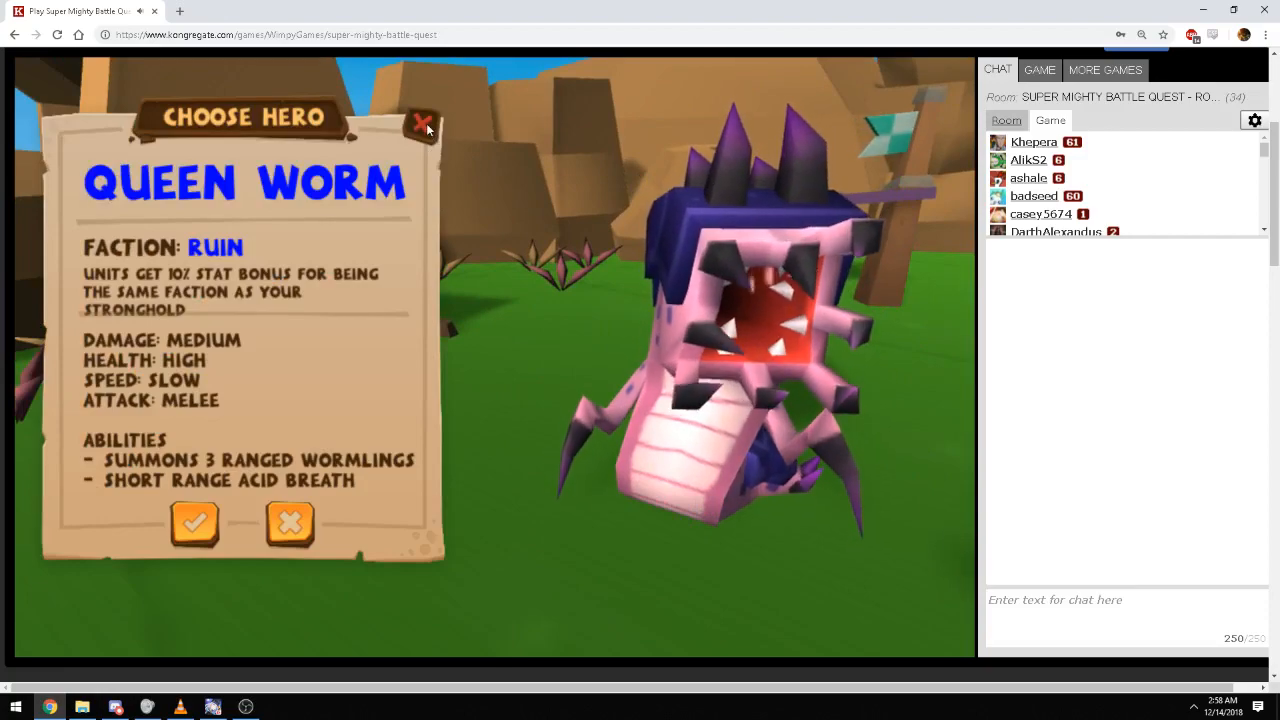
left_click(425, 125)
left_click(500, 290)
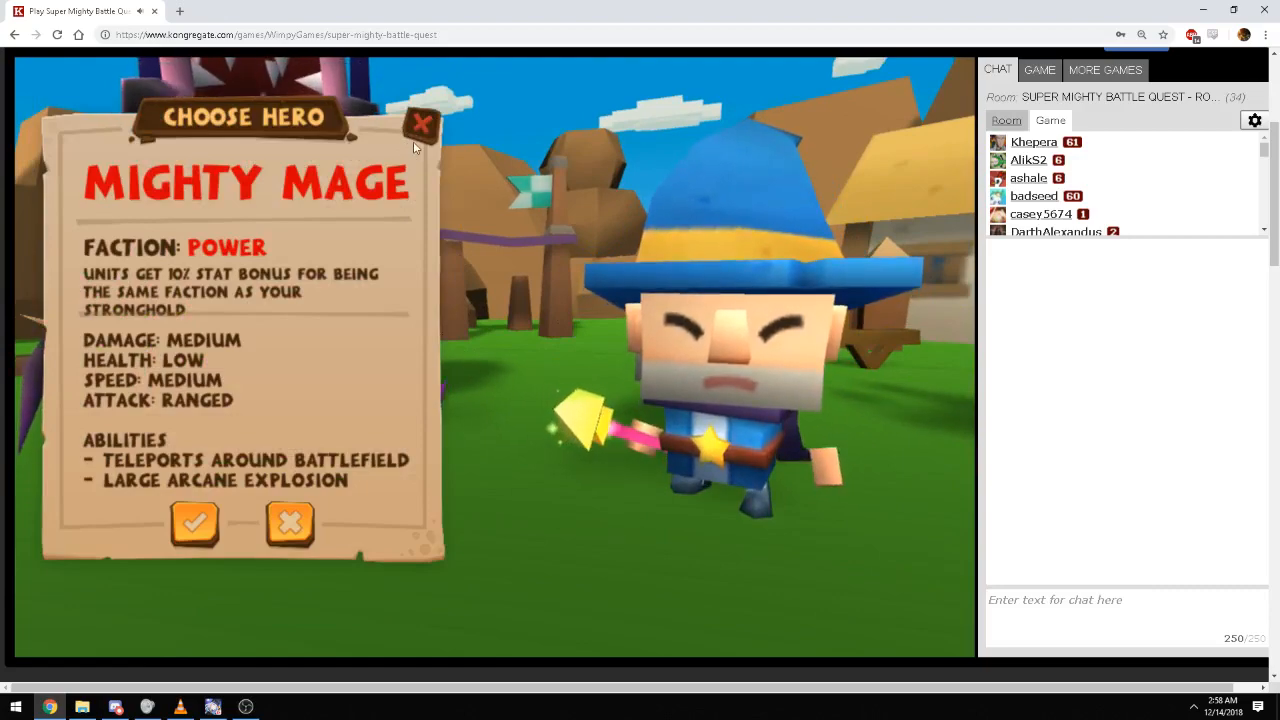
left_click(418, 135)
left_click(380, 350)
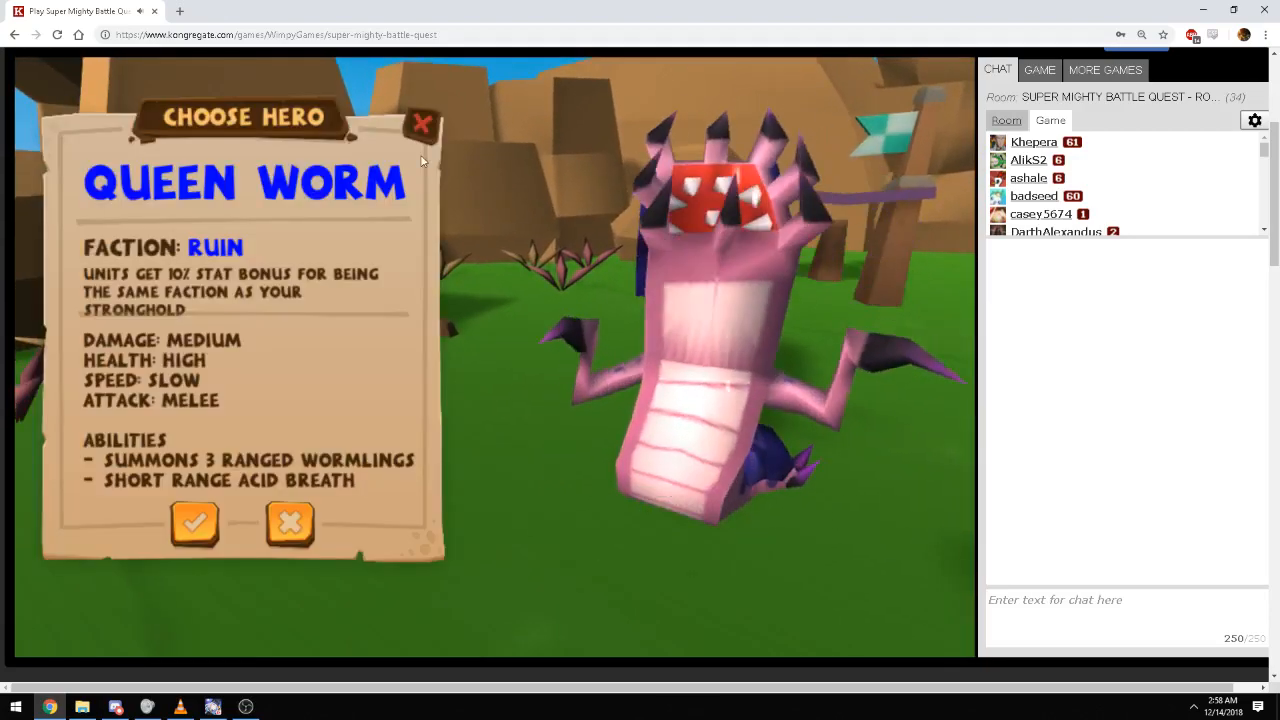
left_click(423, 124)
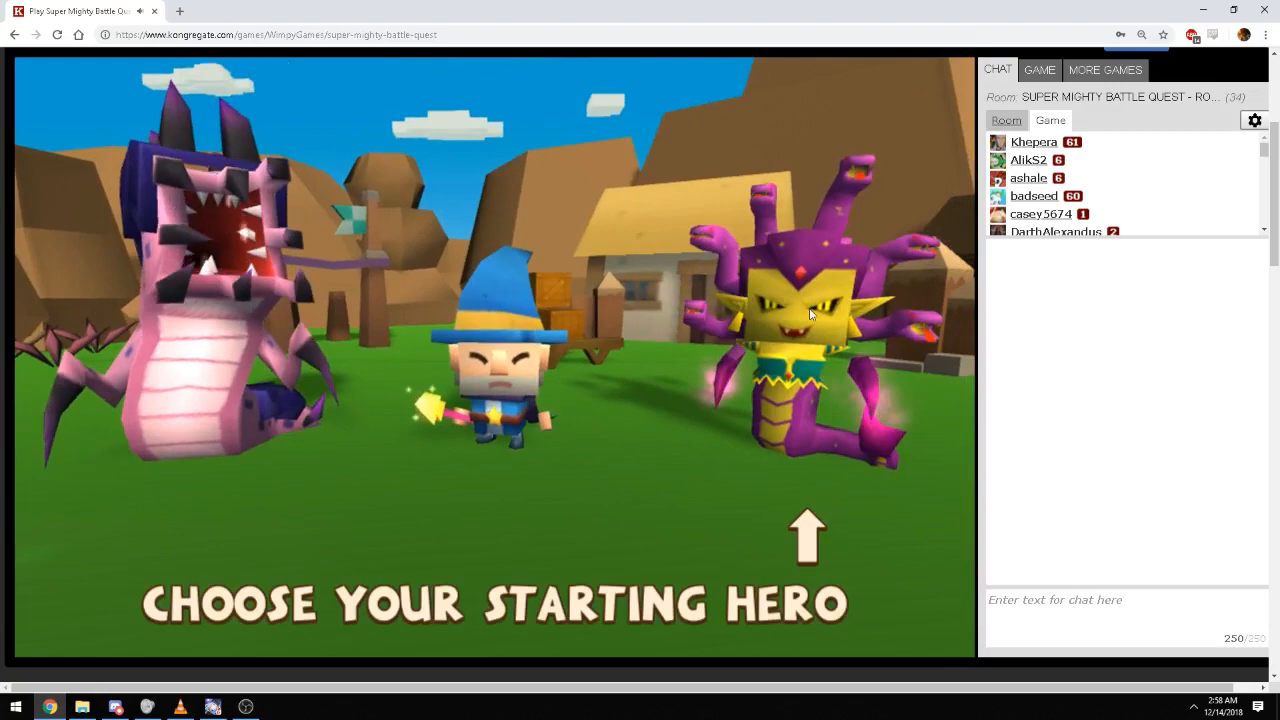
left_click(796, 311)
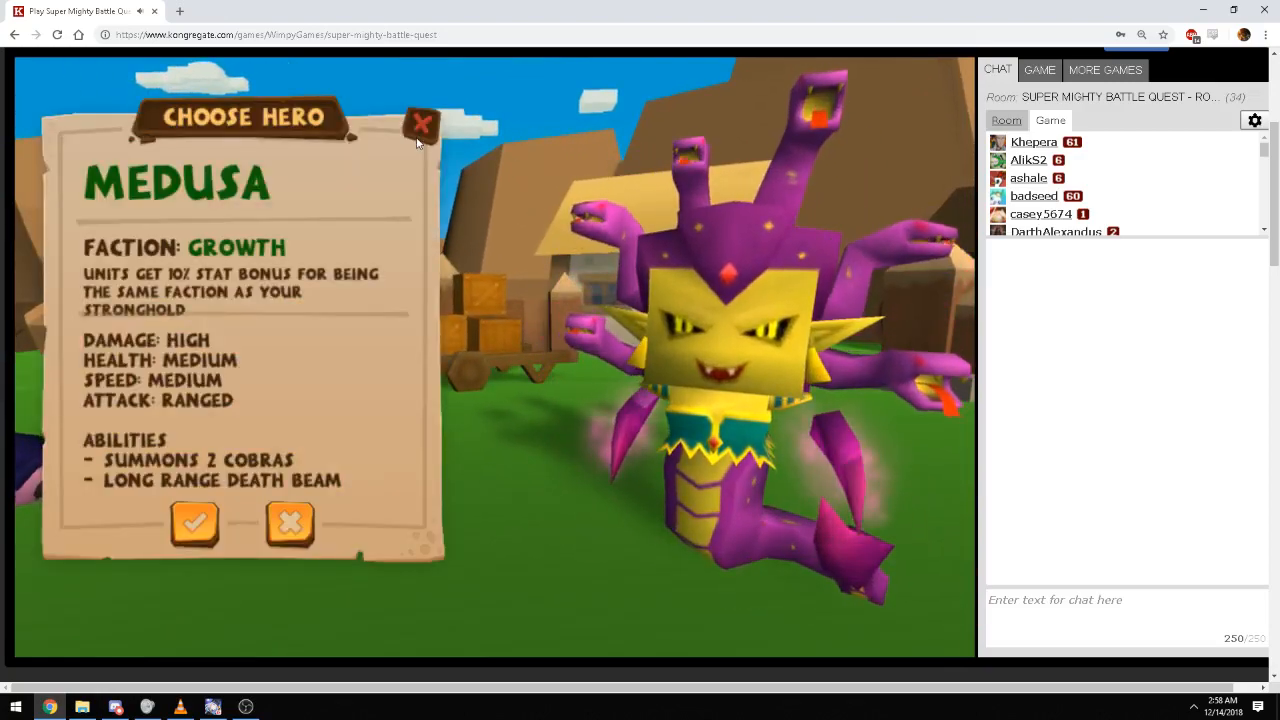
left_click(423, 124)
left_click(500, 380)
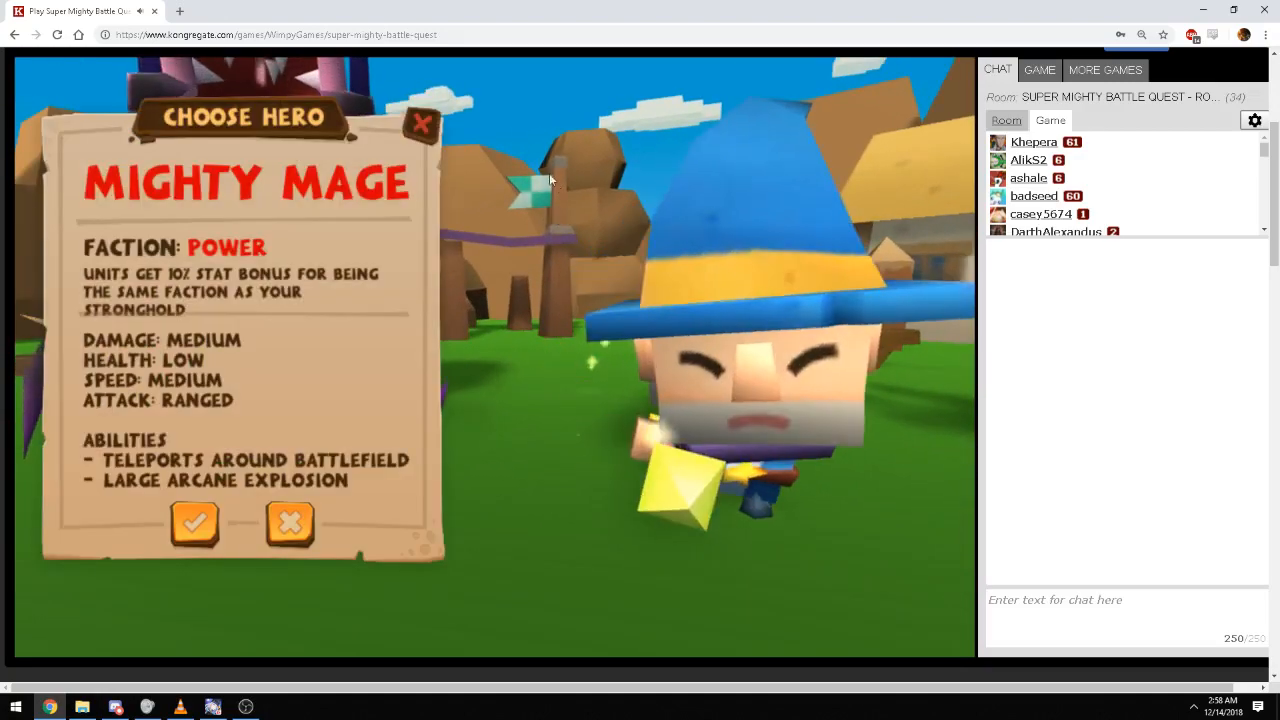
left_click(290, 520)
left_click(860, 300)
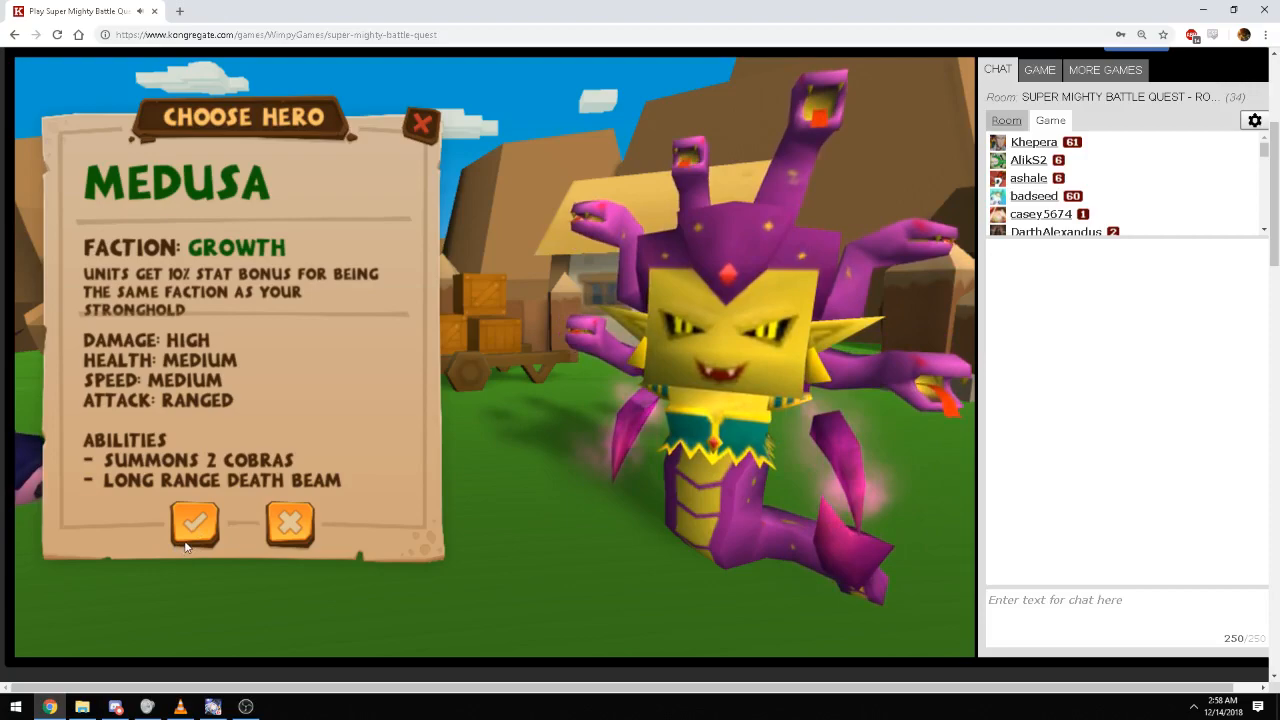
left_click(290, 522)
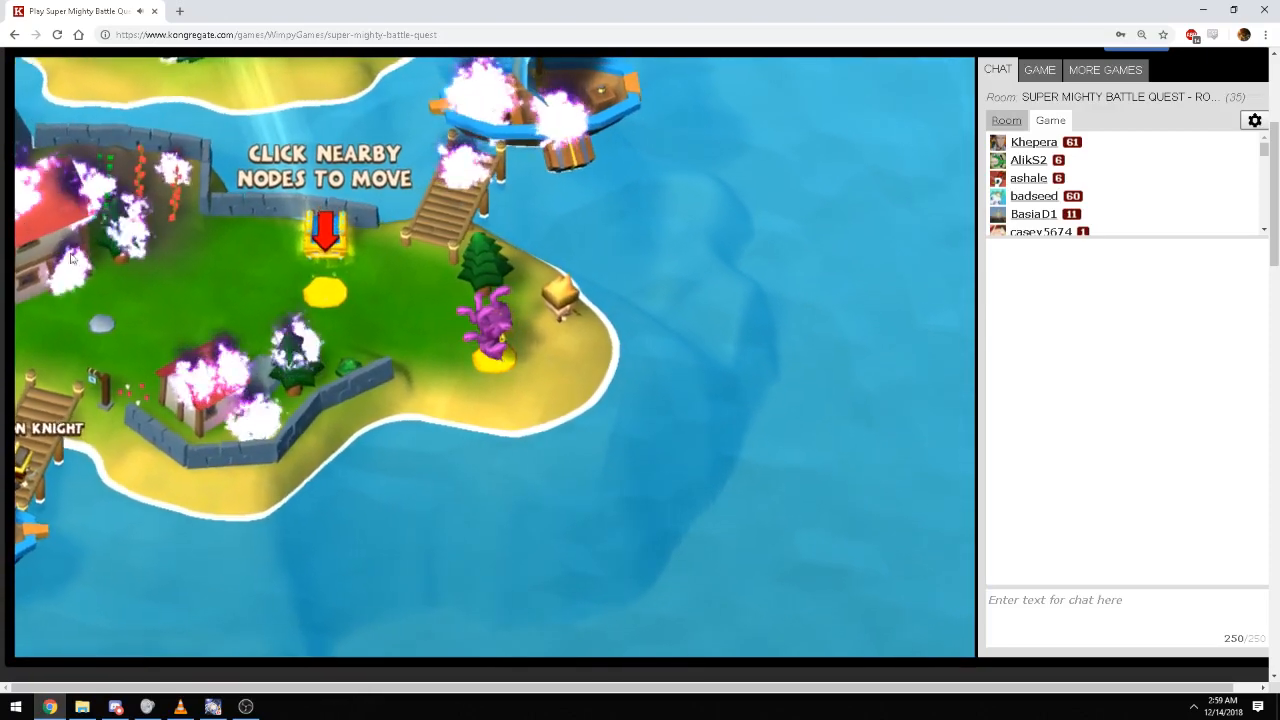
Loot the chest for 500 gold, Tree Fort, Arcane Mage and Fire Dragon, then move onto the skeleton knight node
left_click(318, 245)
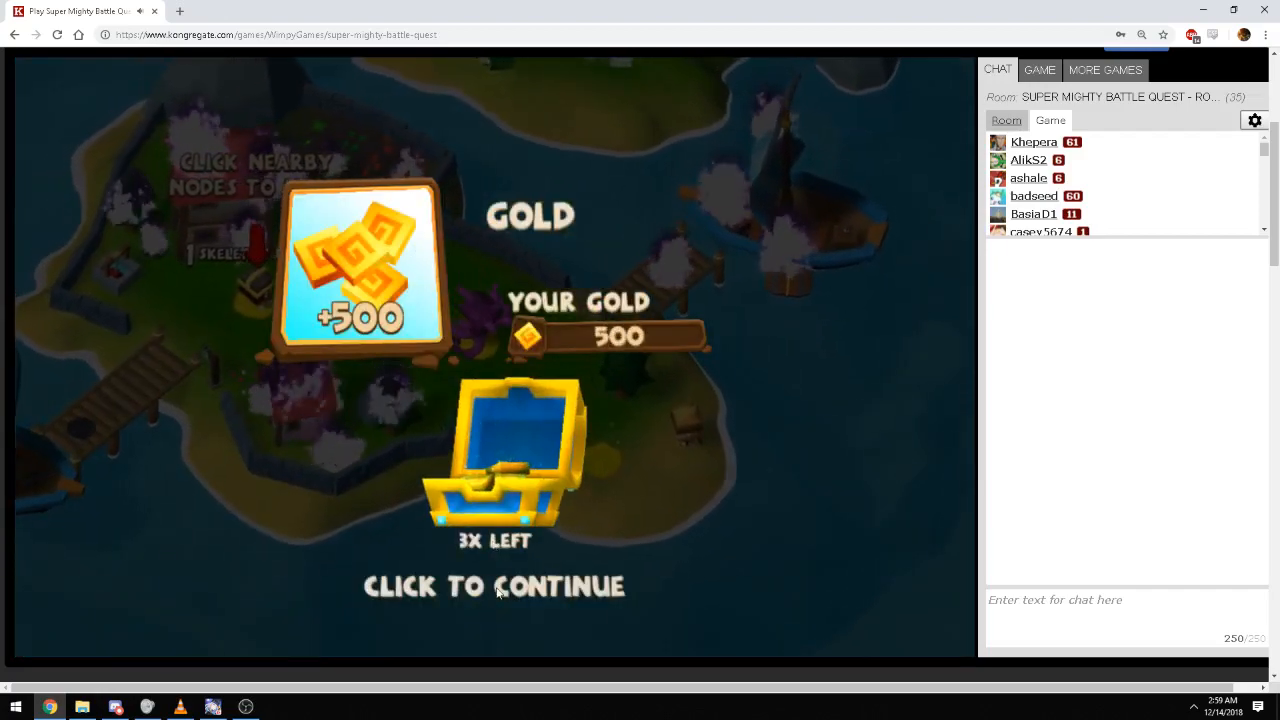
left_click(492, 613)
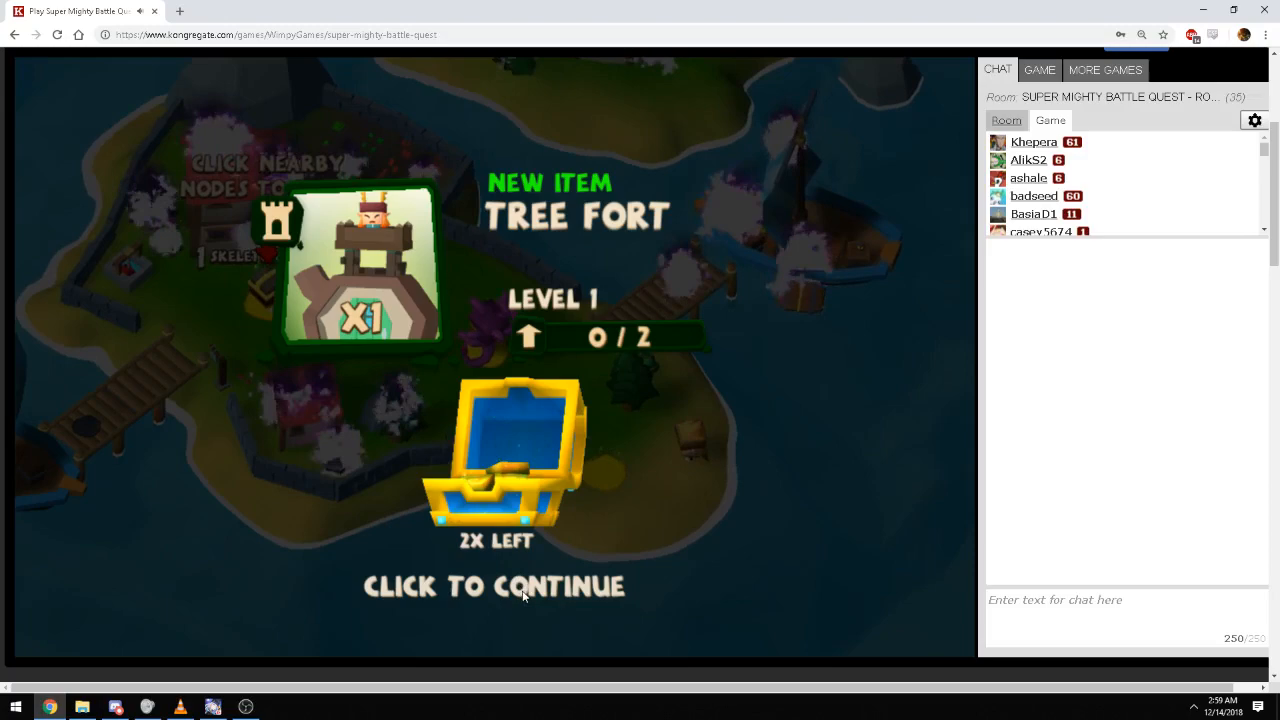
left_click(523, 594)
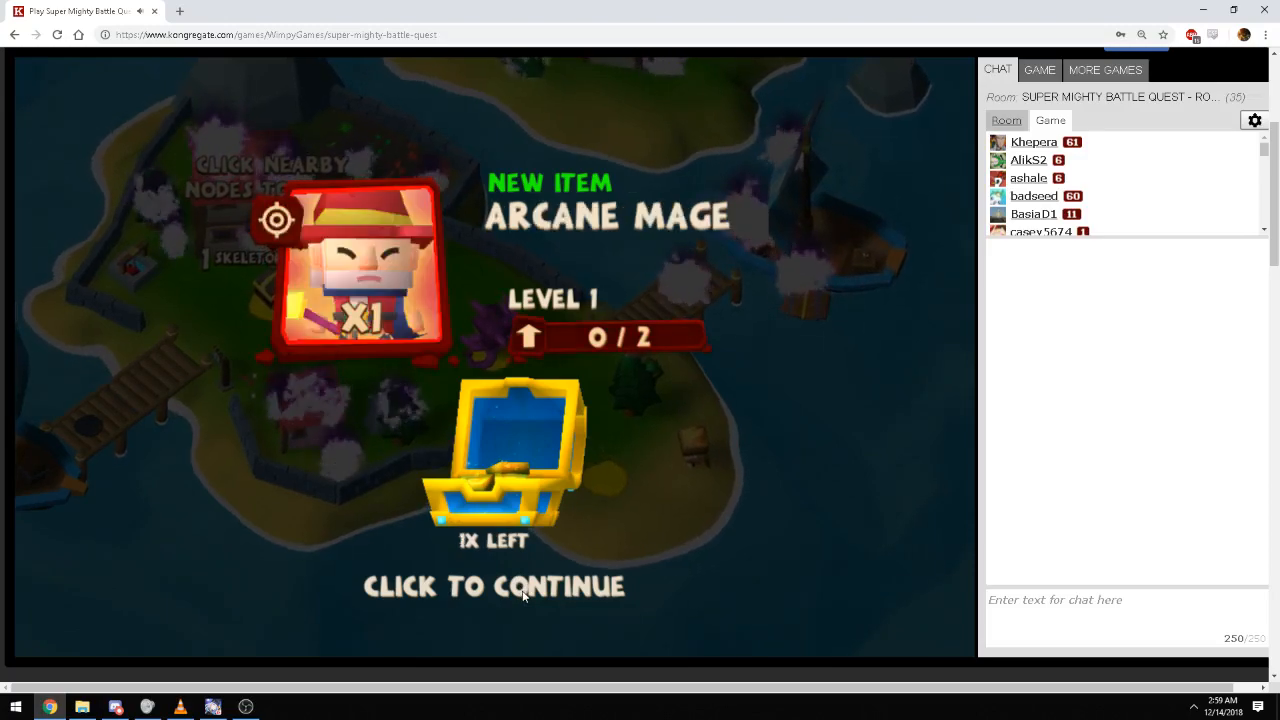
left_click(523, 594)
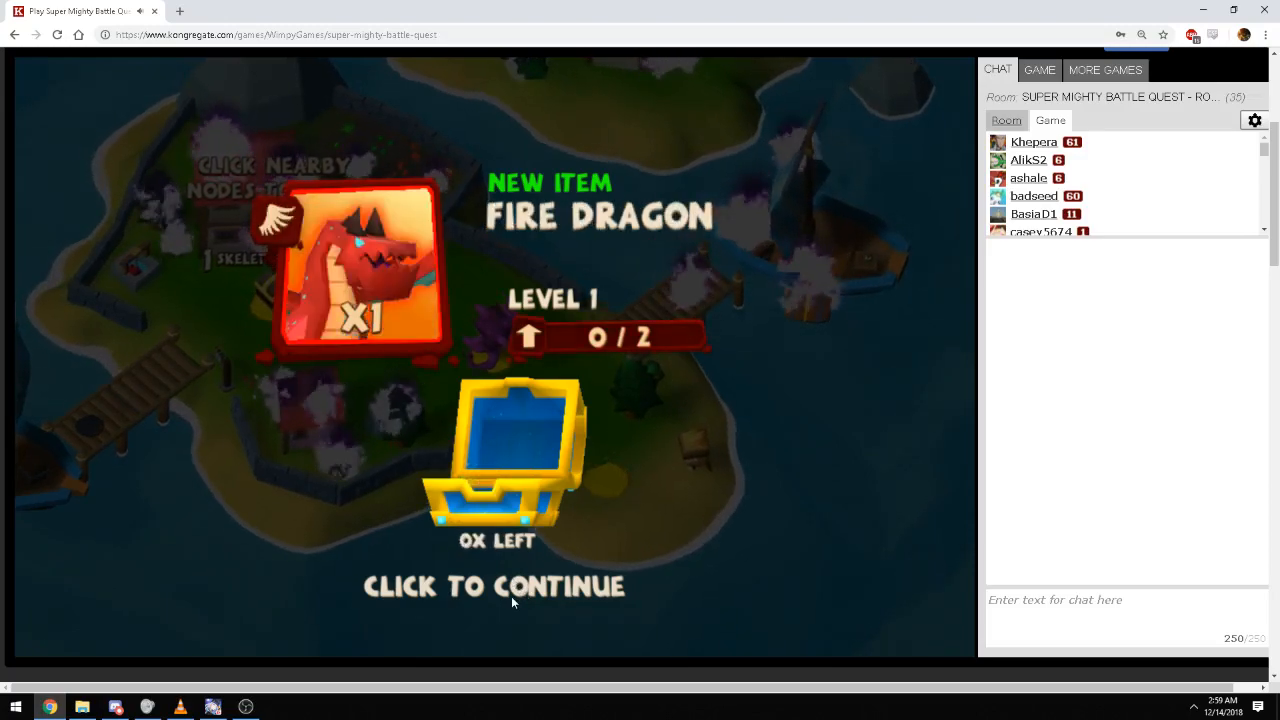
left_click(511, 596)
left_click(511, 596)
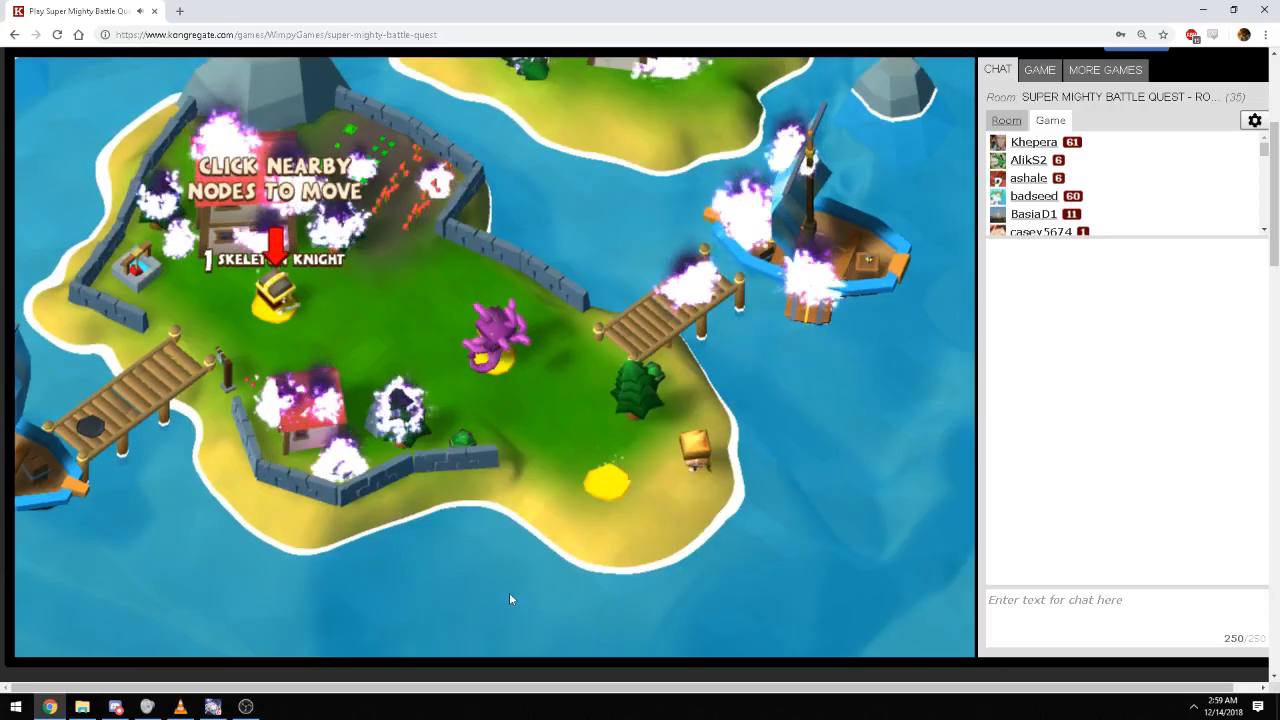
left_click(302, 316)
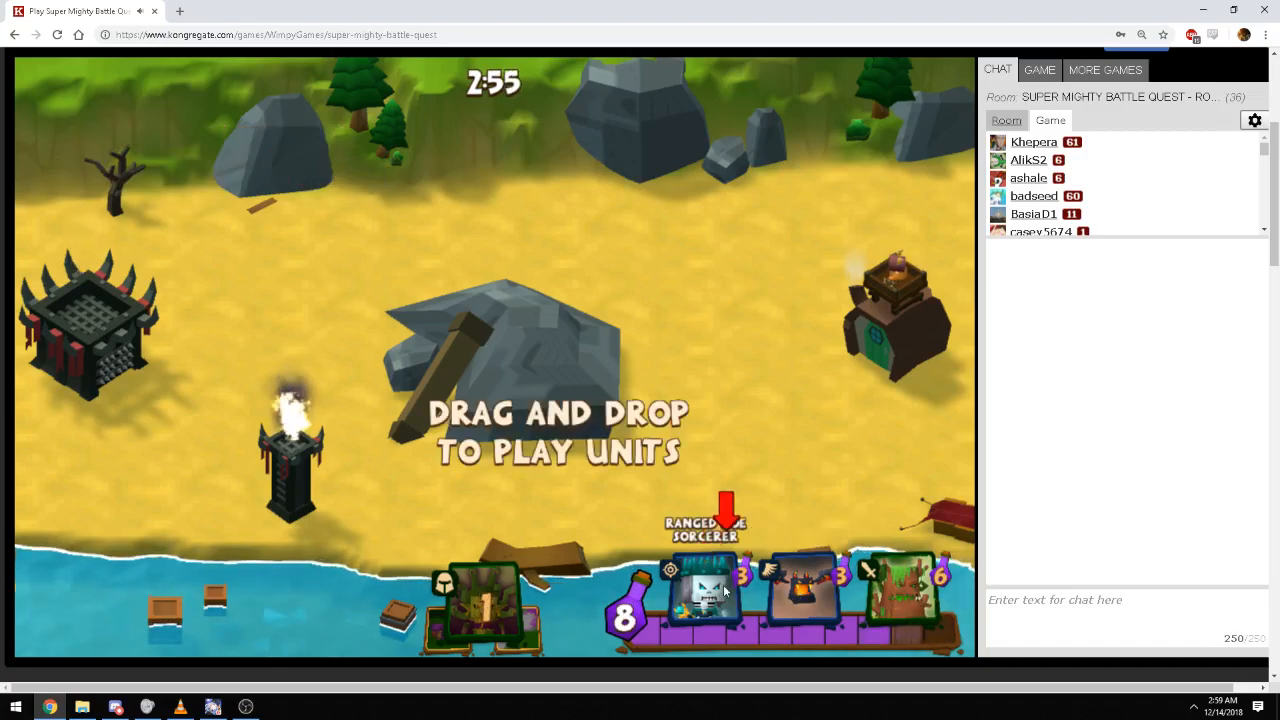
Deploy the sorcerer, 3 Hungry Snakes and Medusa, fire her death beam and summon 2 cobras
left_click_drag(724, 590, 780, 368)
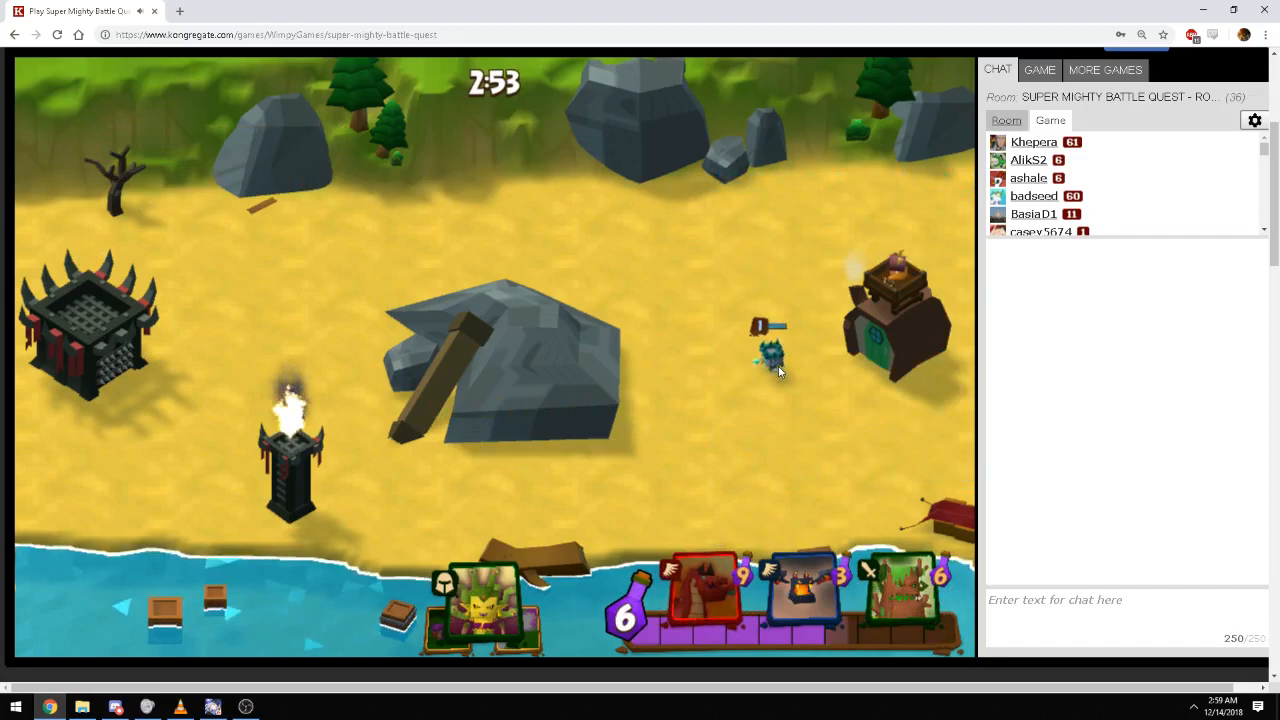
left_click_drag(742, 438, 742, 438)
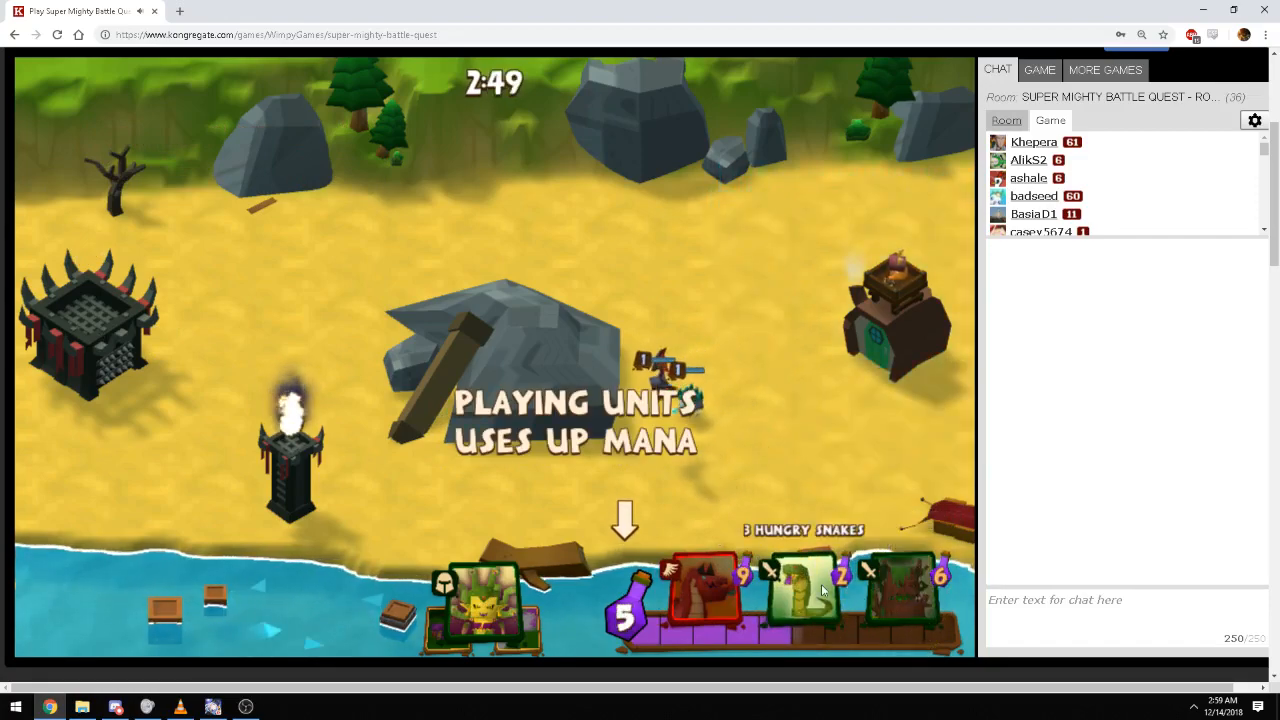
left_click_drag(810, 595, 740, 320)
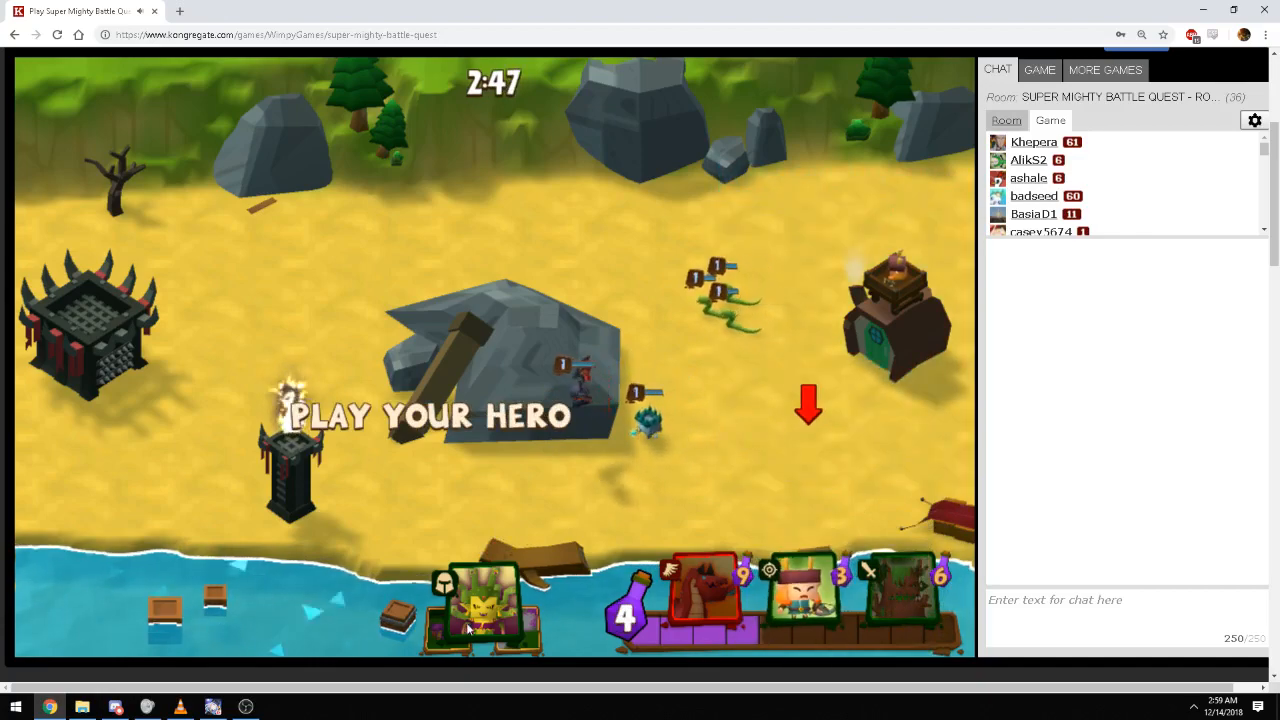
left_click_drag(468, 628, 760, 350)
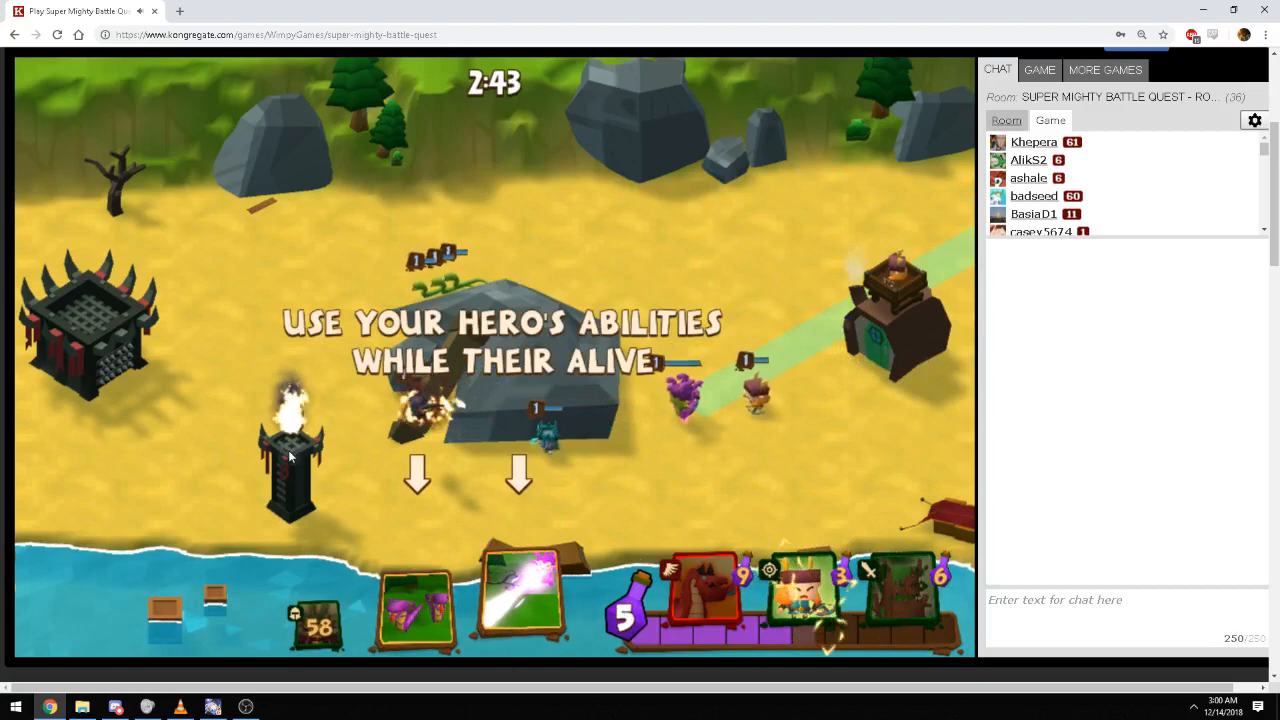
left_click(522, 600)
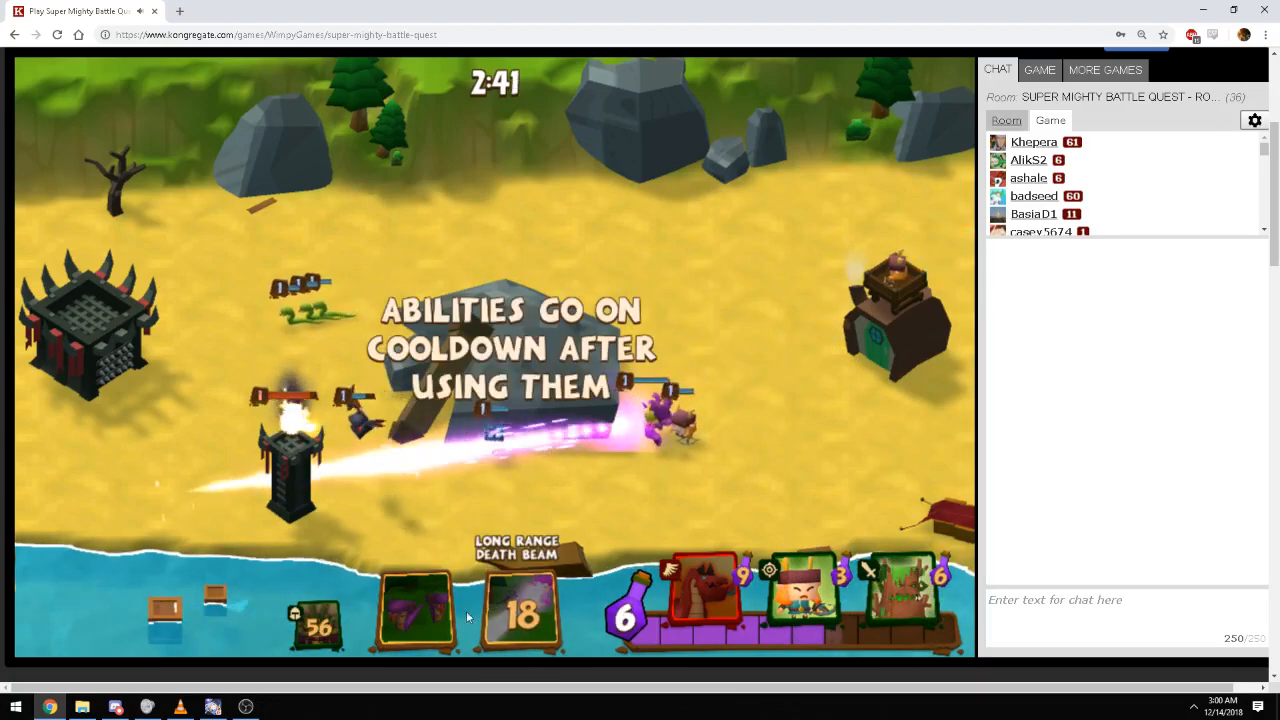
mouse_move(415, 608)
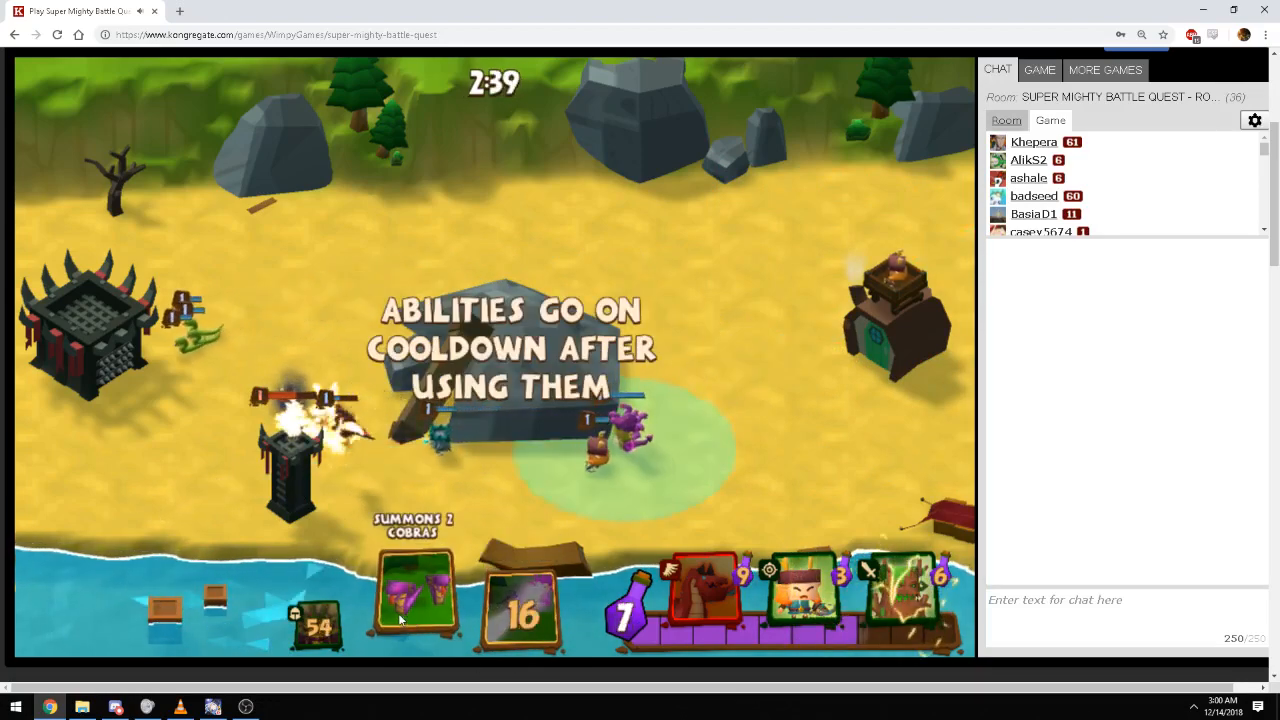
left_click(486, 472)
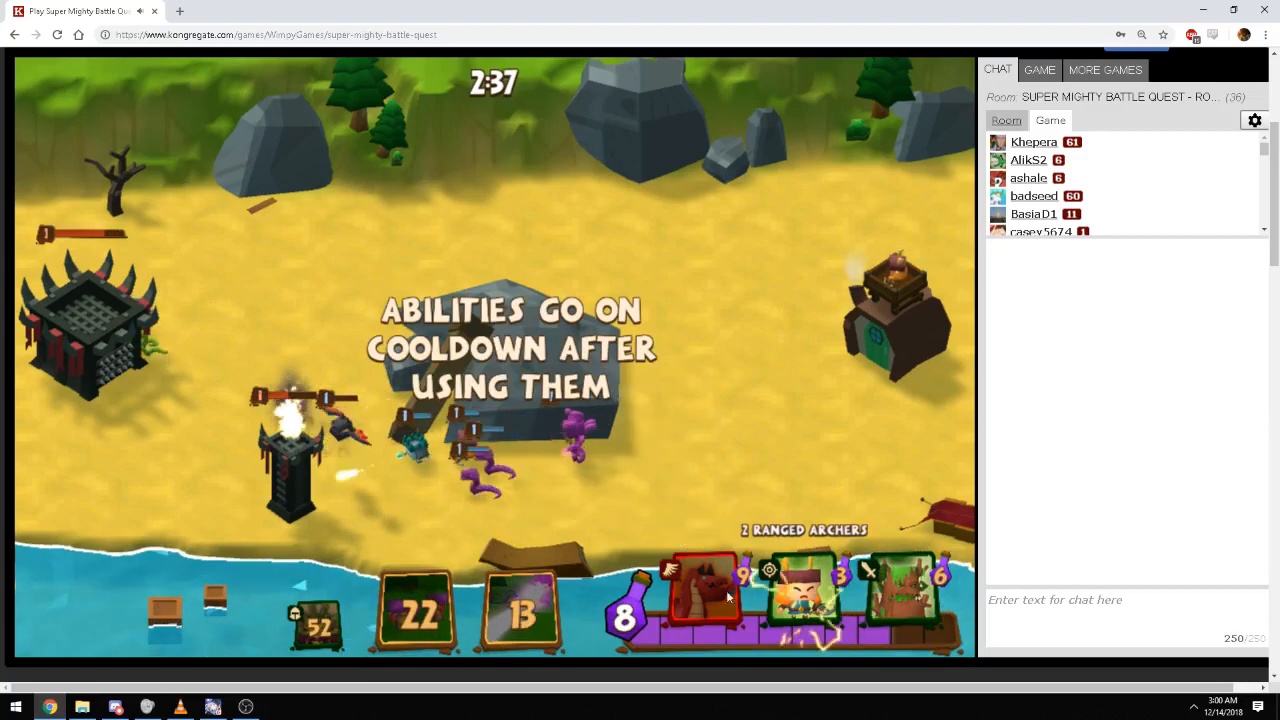
Send the archers and a dragon to destroy the stronghold, then accept the victory rewards
left_click(705, 595)
left_click(747, 447)
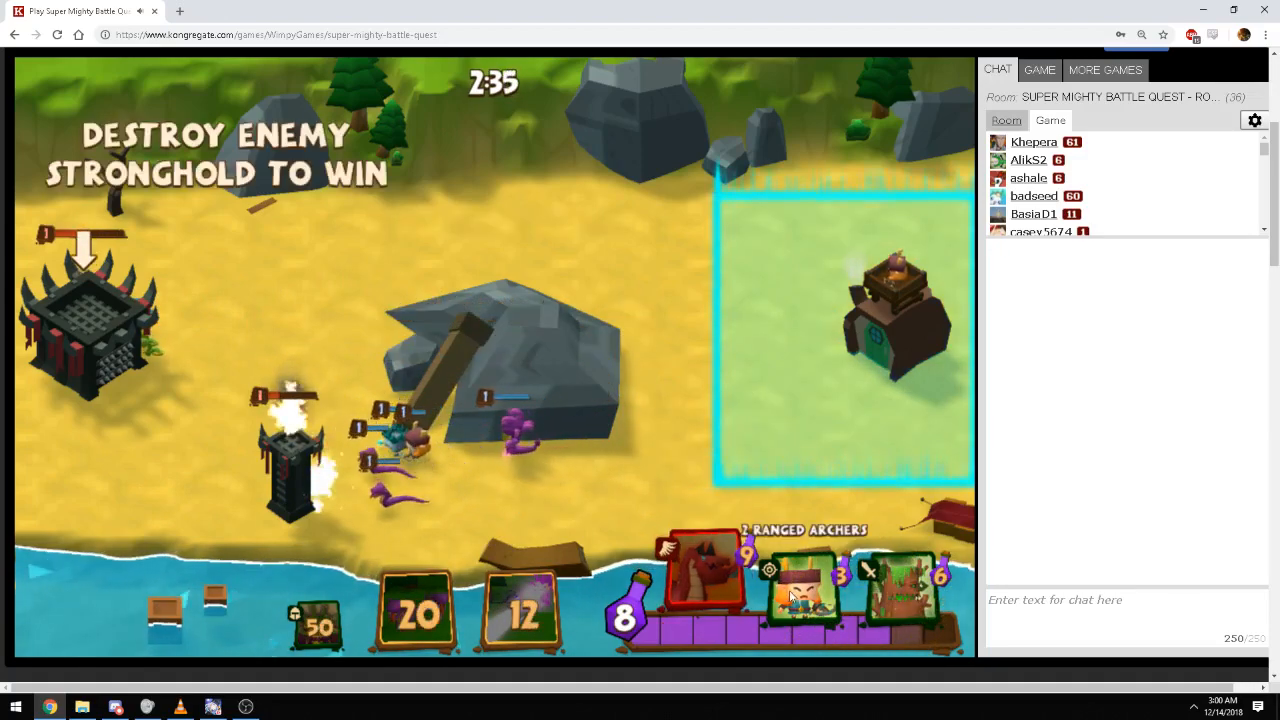
left_click(749, 455)
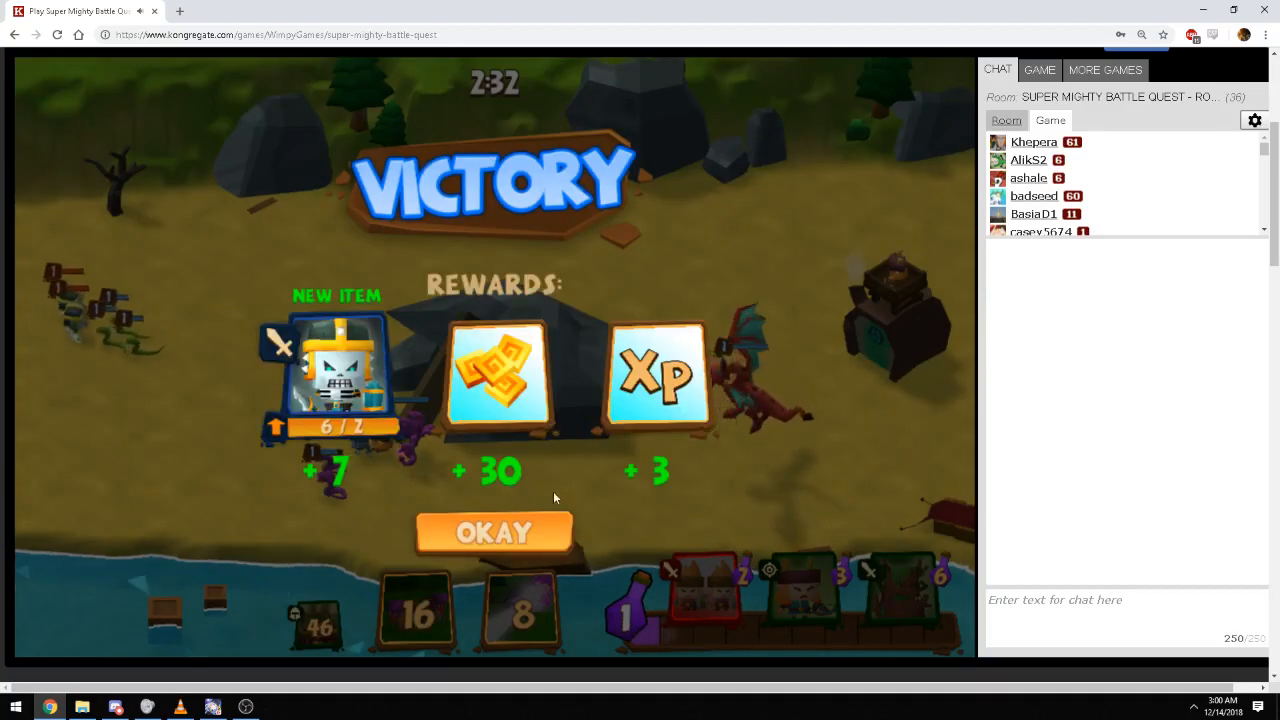
left_click(520, 537)
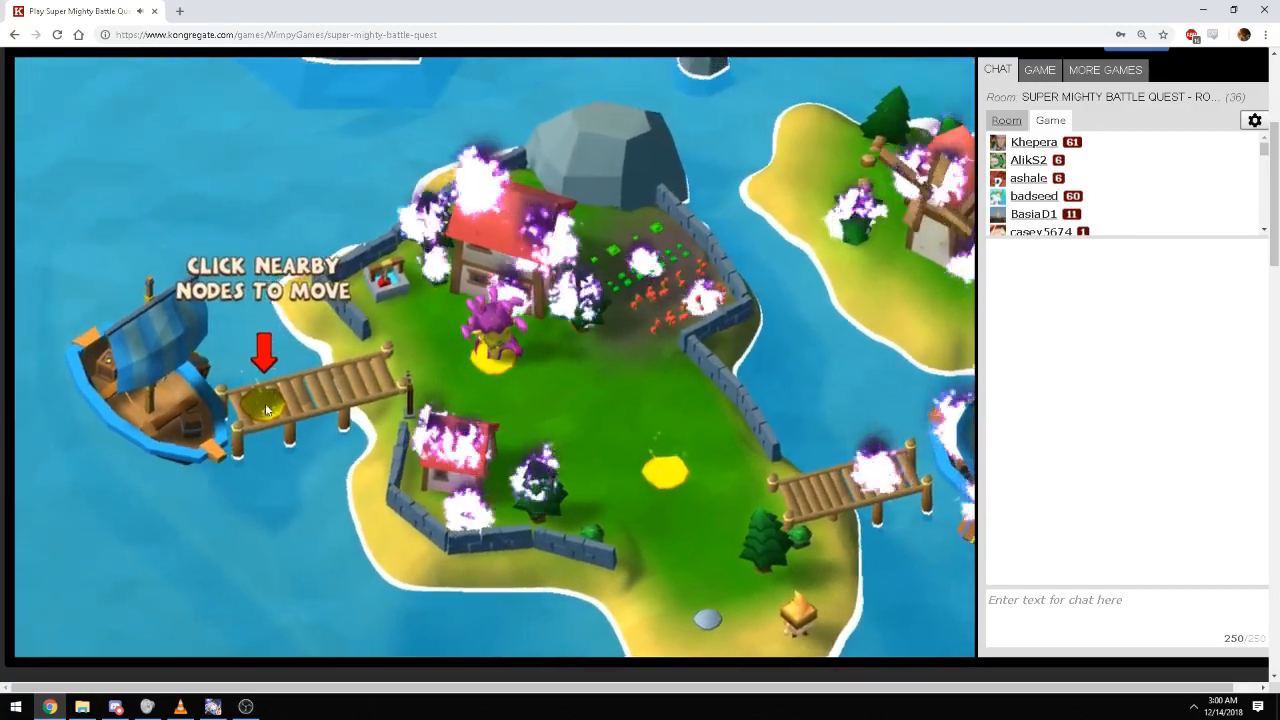
Move onto the dock, open the deck and level Skeleton Knights up to level 2
left_click(266, 408)
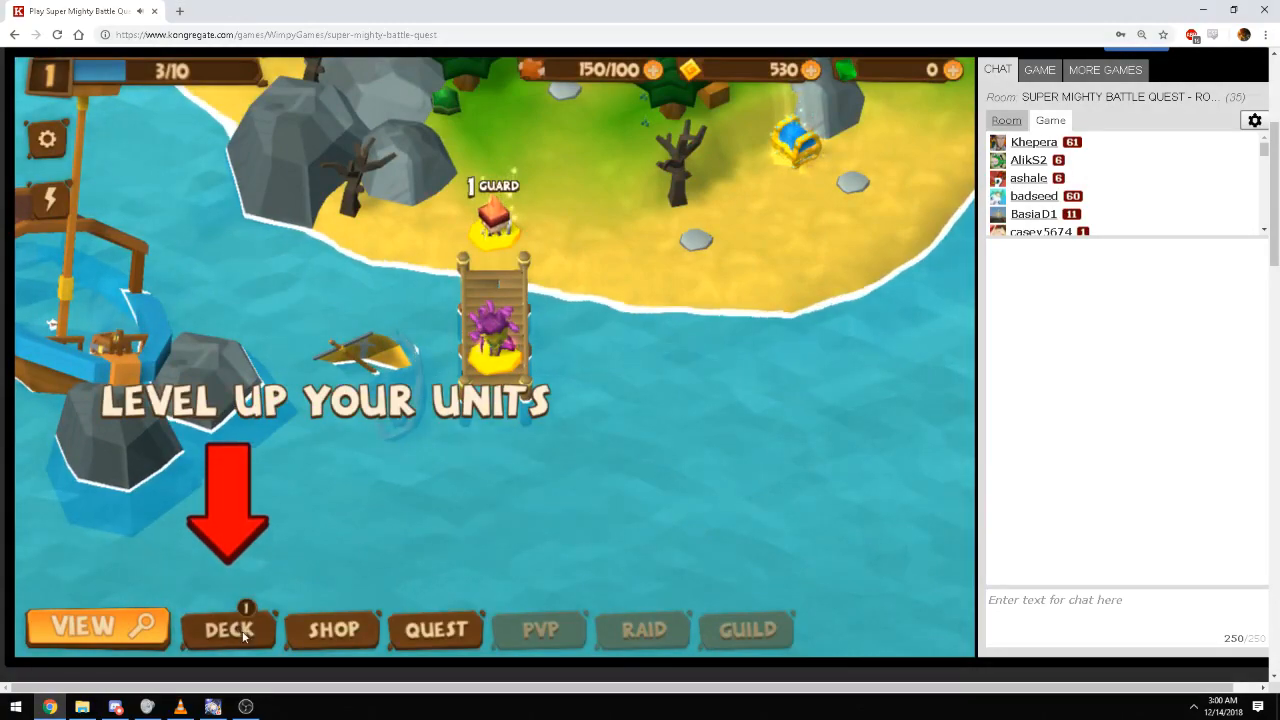
left_click(243, 637)
left_click(225, 527)
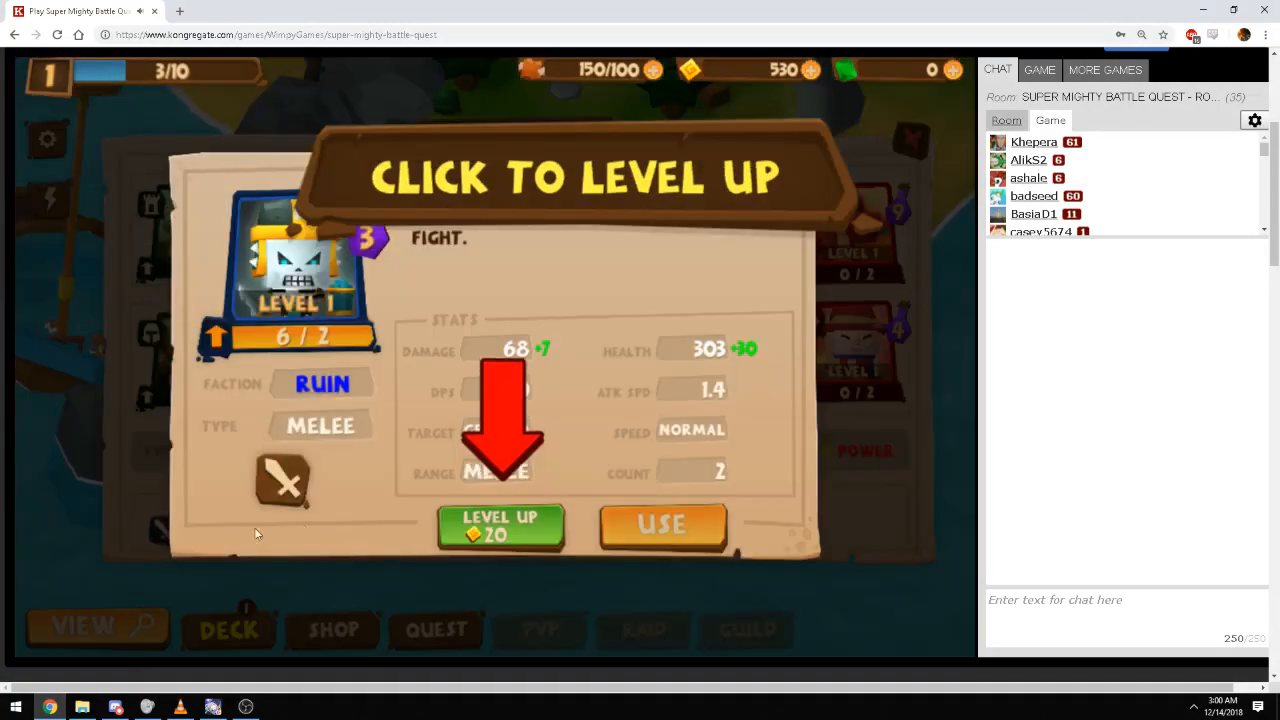
left_click(500, 527)
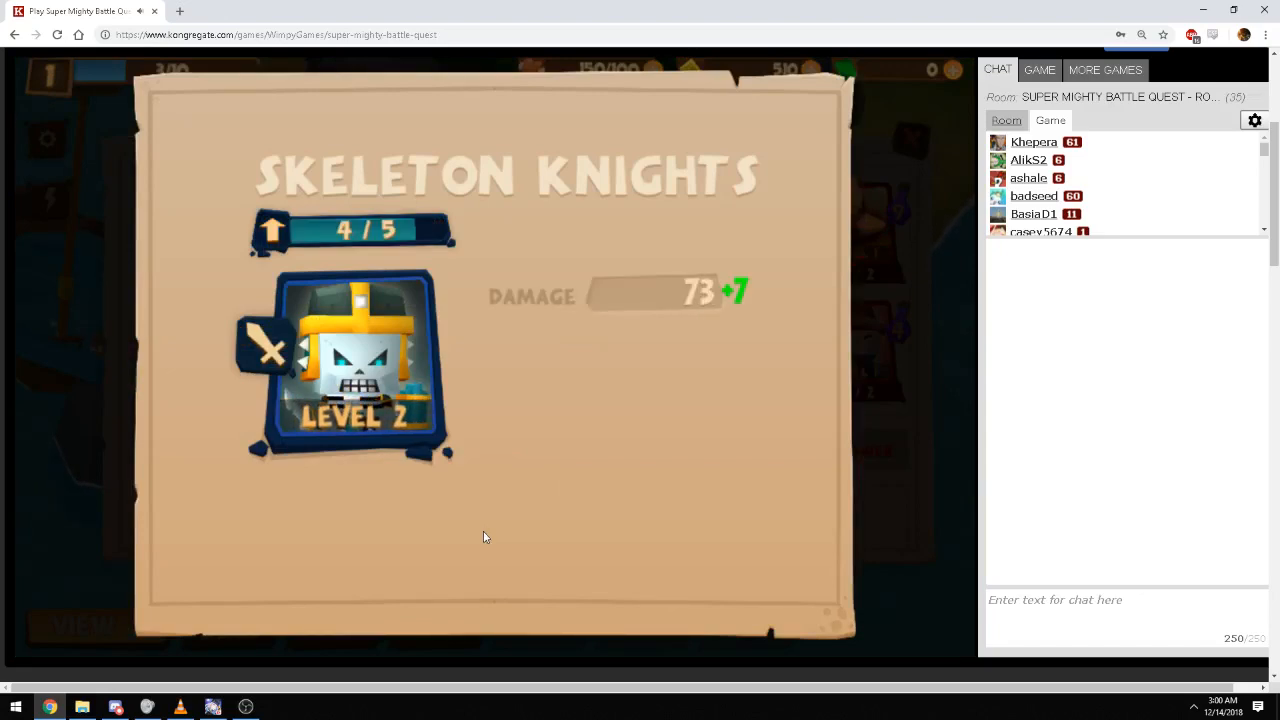
left_click(483, 537)
Use level 2 Skeleton Knights in the deck in place of the archers and return to the map
left_click(670, 525)
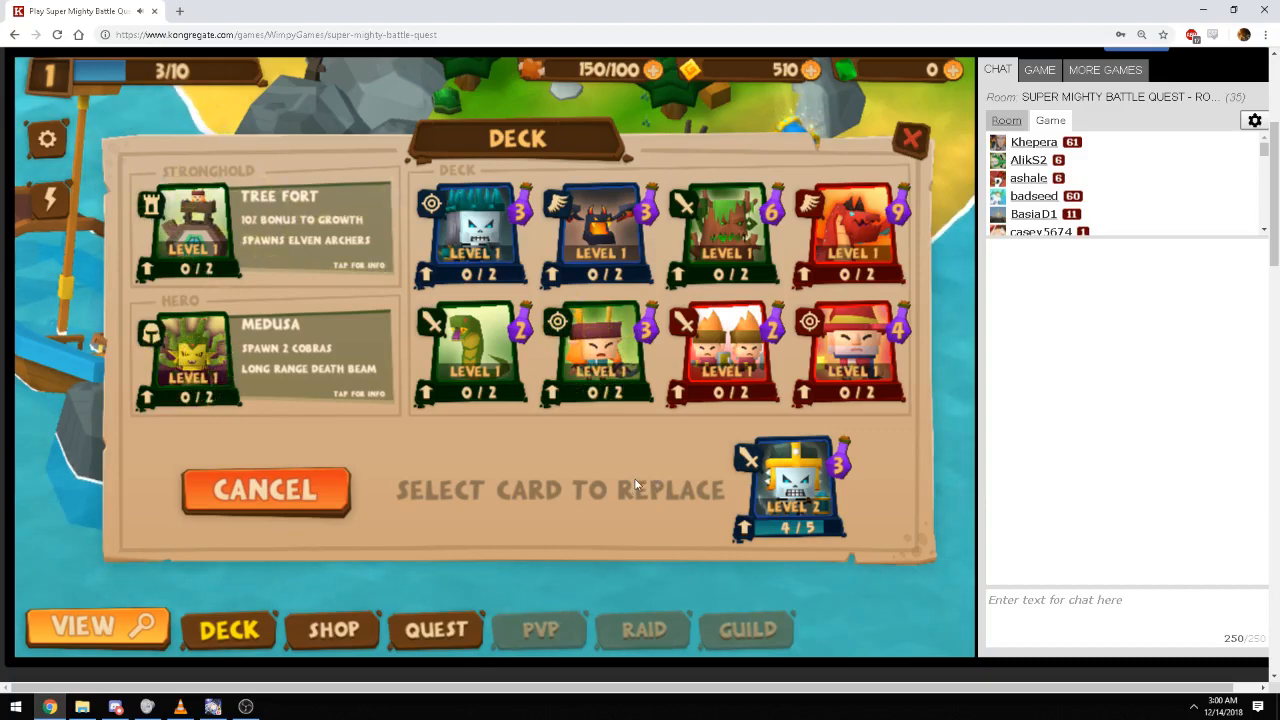
left_click(740, 345)
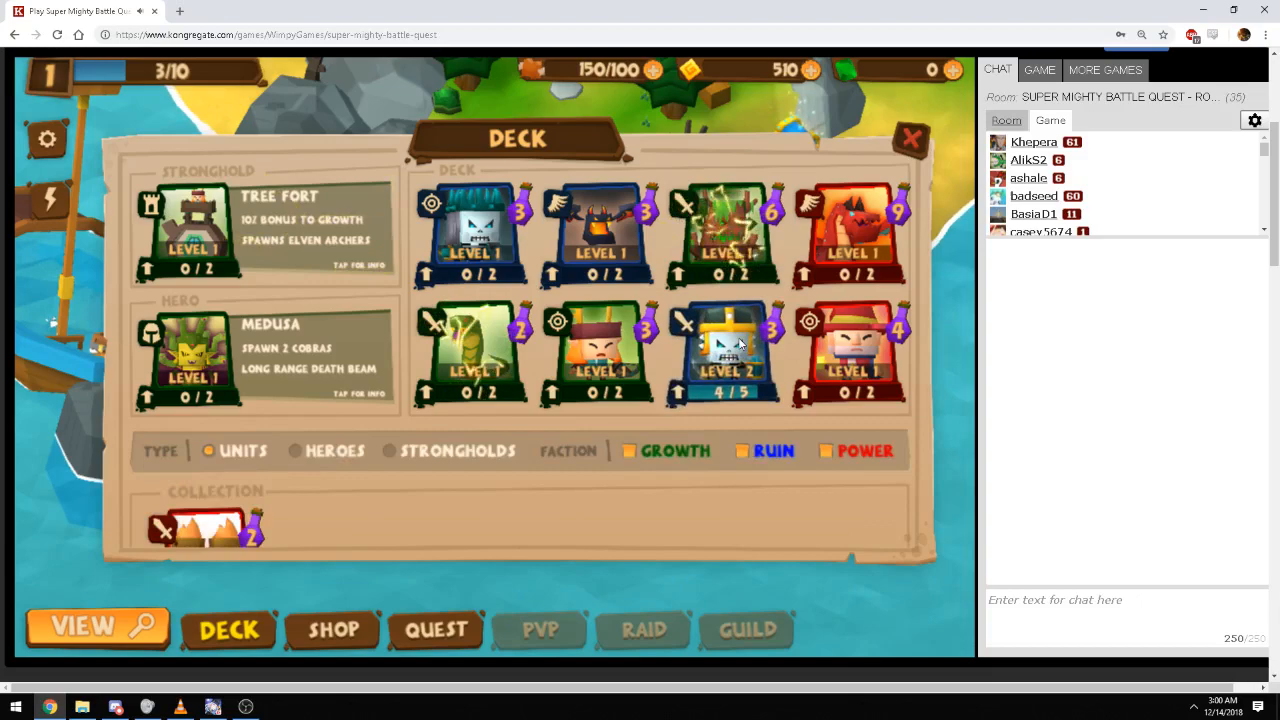
scroll(570, 425, "down", 3)
scroll(500, 410, "down", 2)
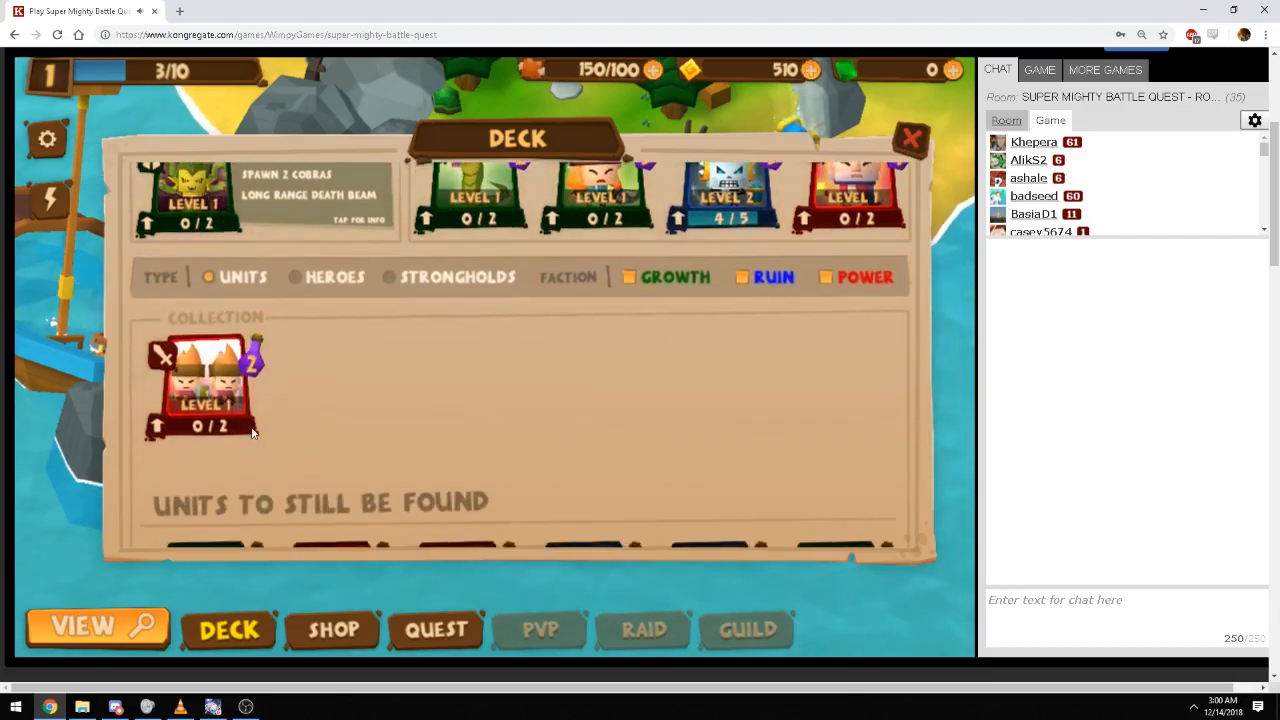
scroll(434, 405, "down", 3)
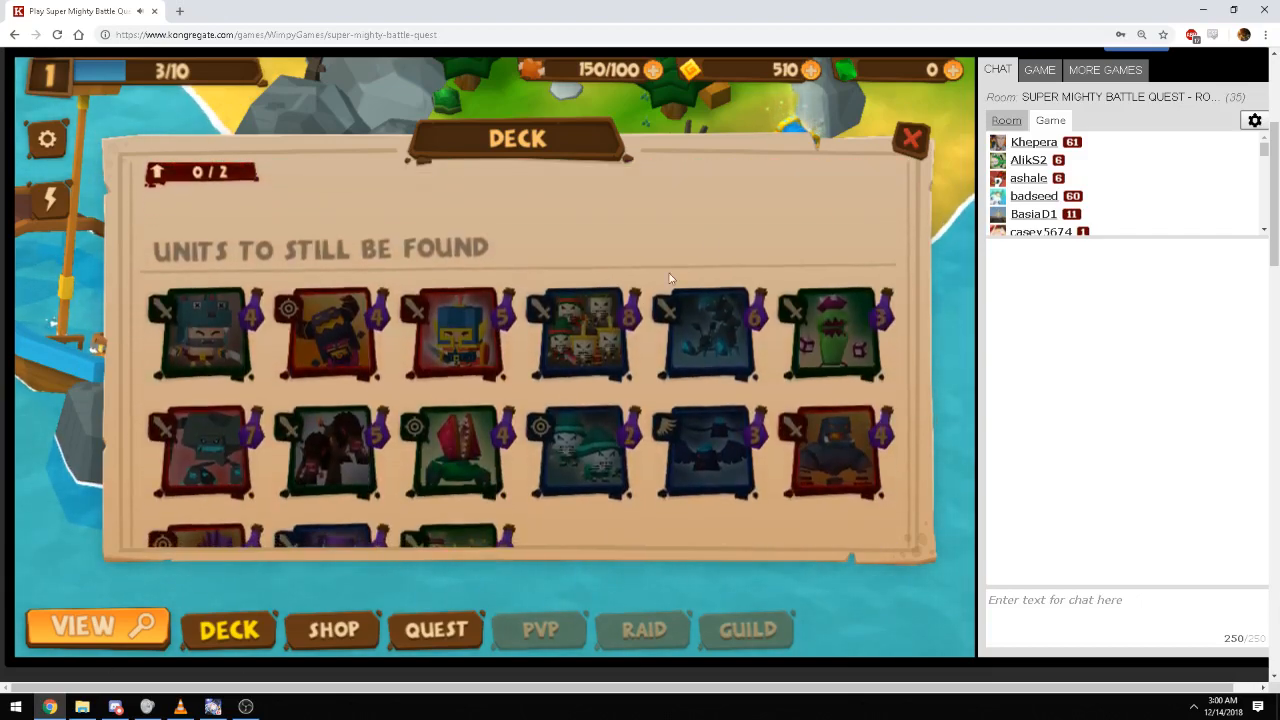
left_click(915, 136)
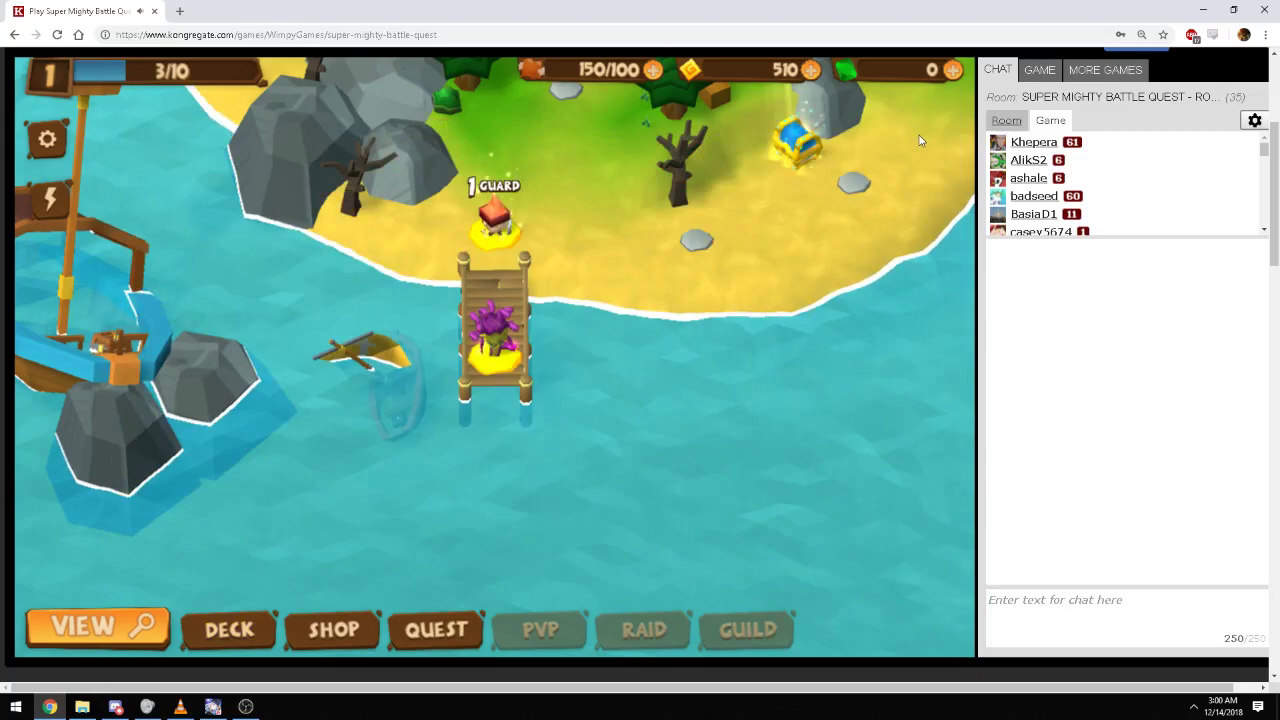
Start the guard fight and deploy skeleton, lizard, bat and mage units on the right side
left_click(492, 213)
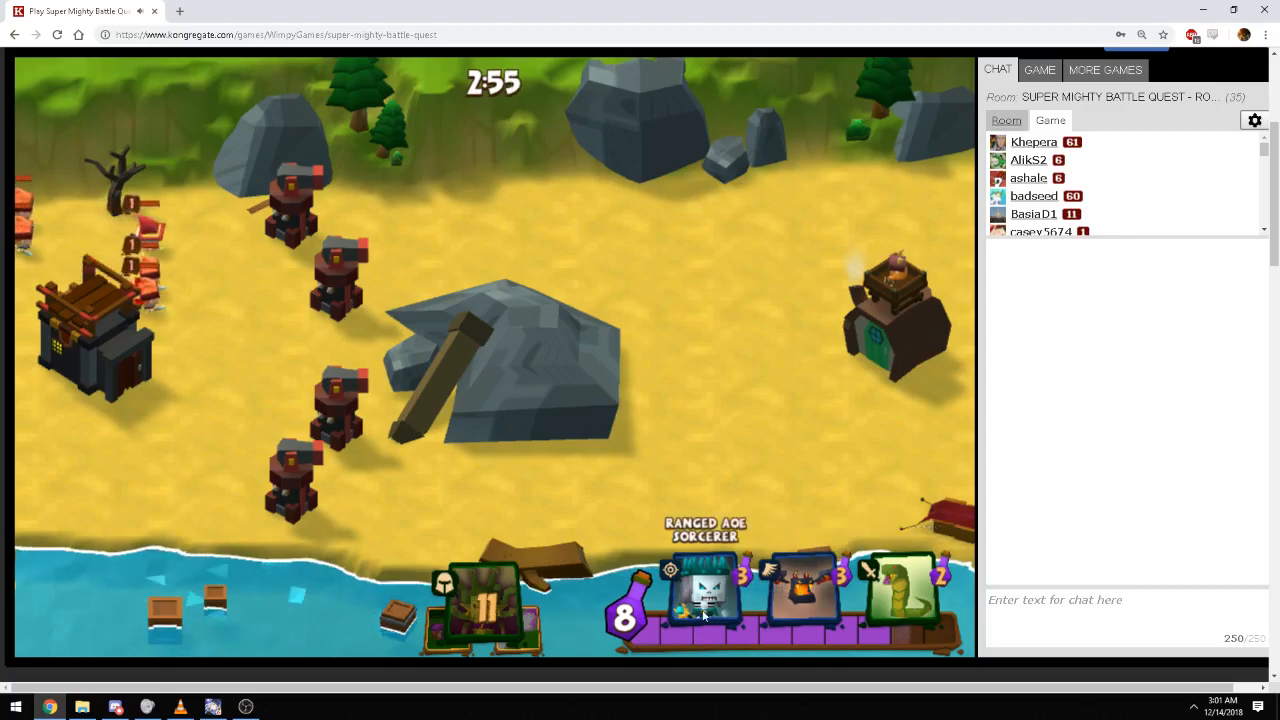
left_click(708, 590)
left_click(748, 250)
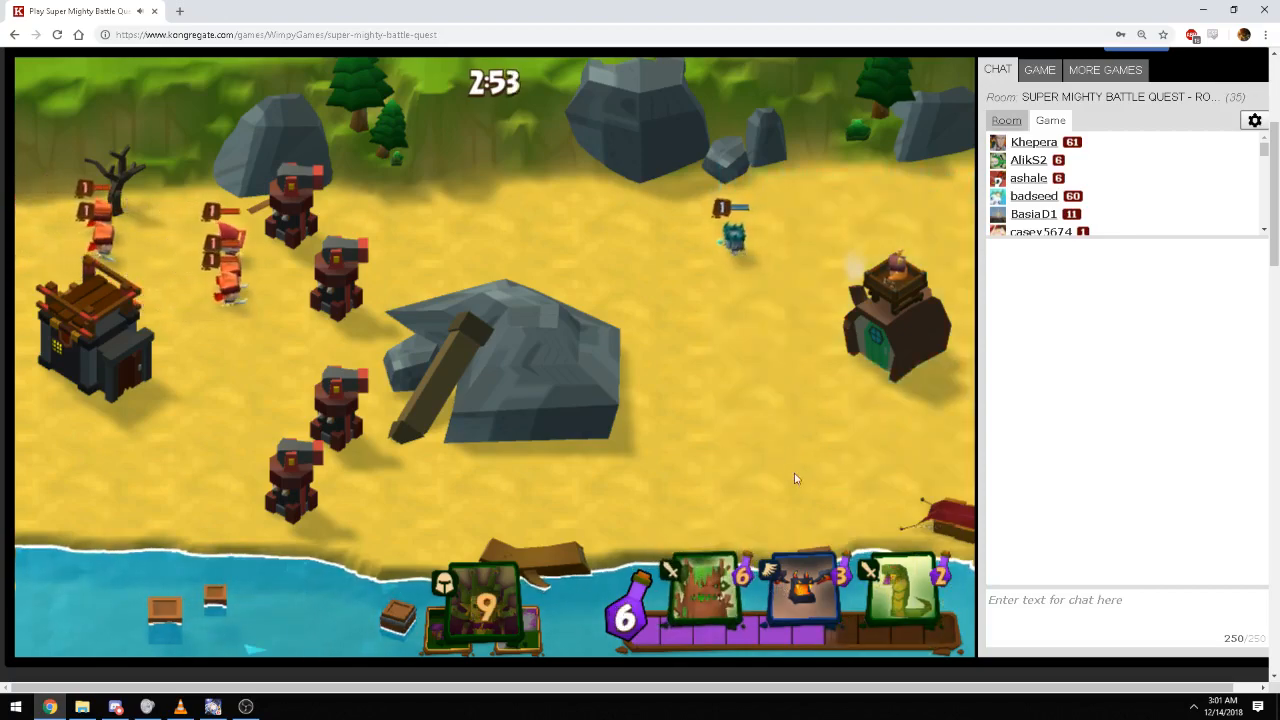
left_click(753, 267)
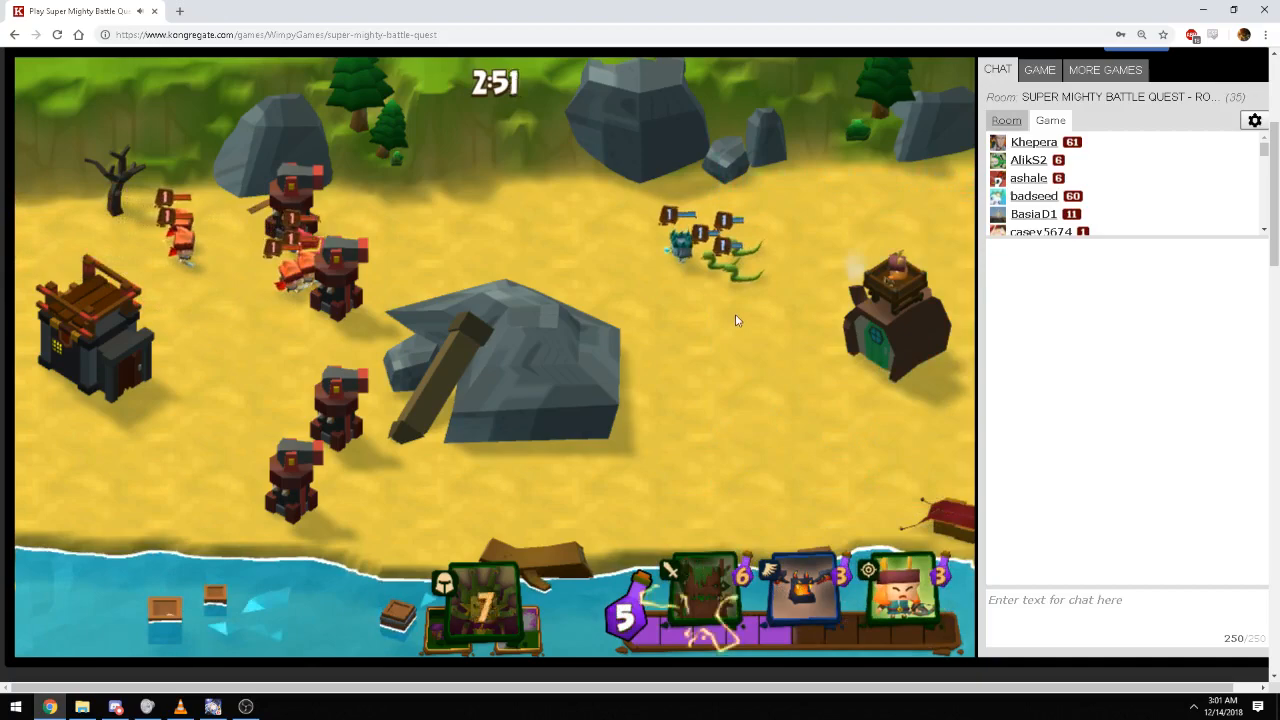
left_click(743, 270)
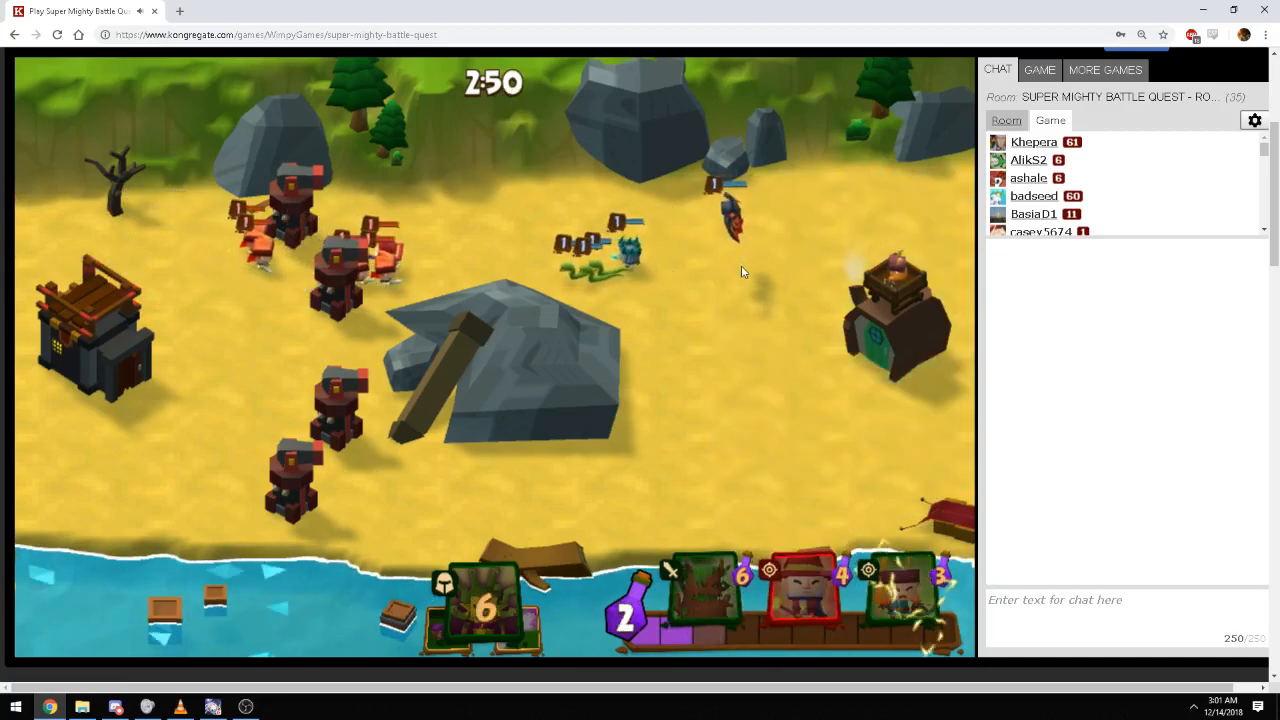
key("4")
left_click(745, 275)
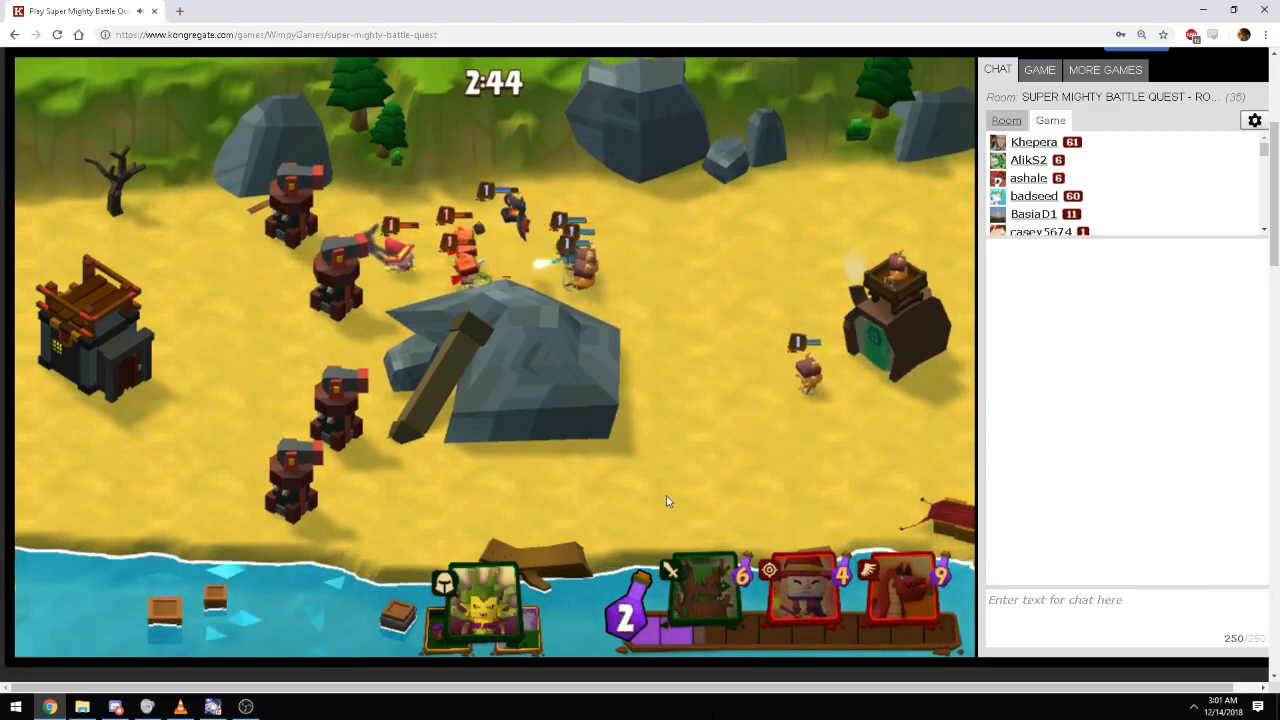
left_click(728, 265)
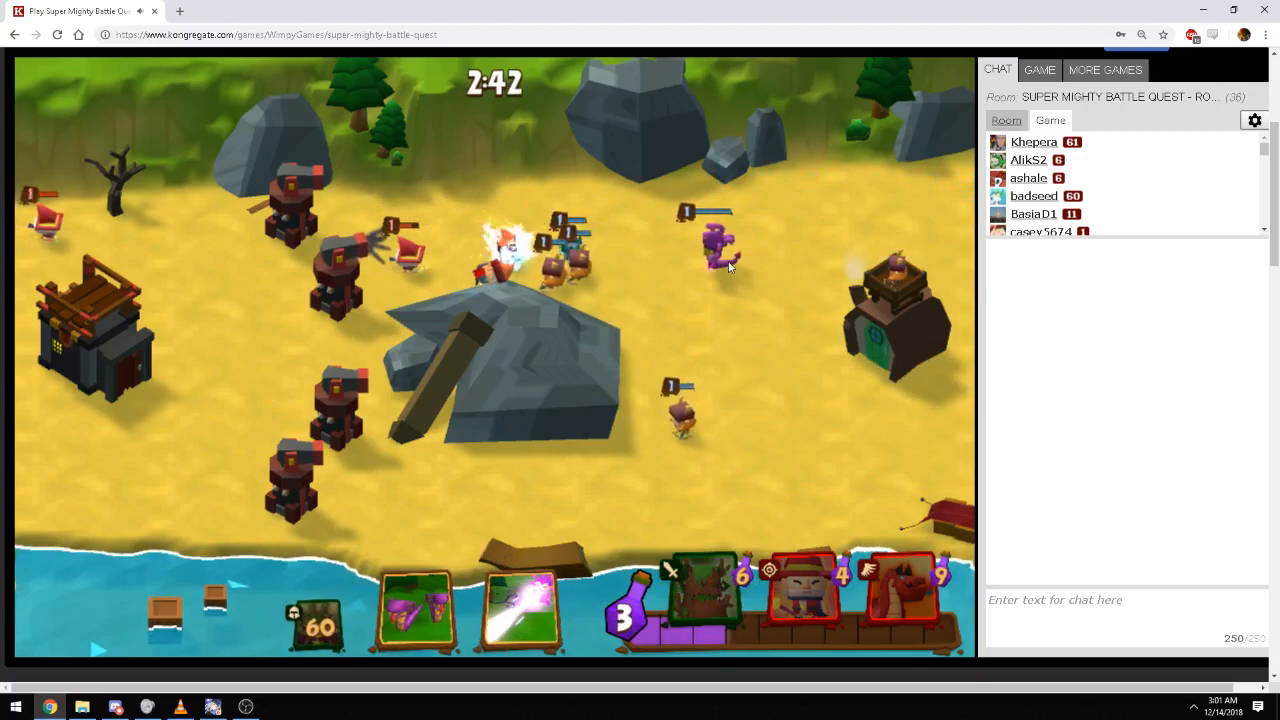
Summon cobras by the central rock, fire the Long Range Death Beam, then deploy the tree unit and 2 Slashy Skeletons
left_click(416, 610)
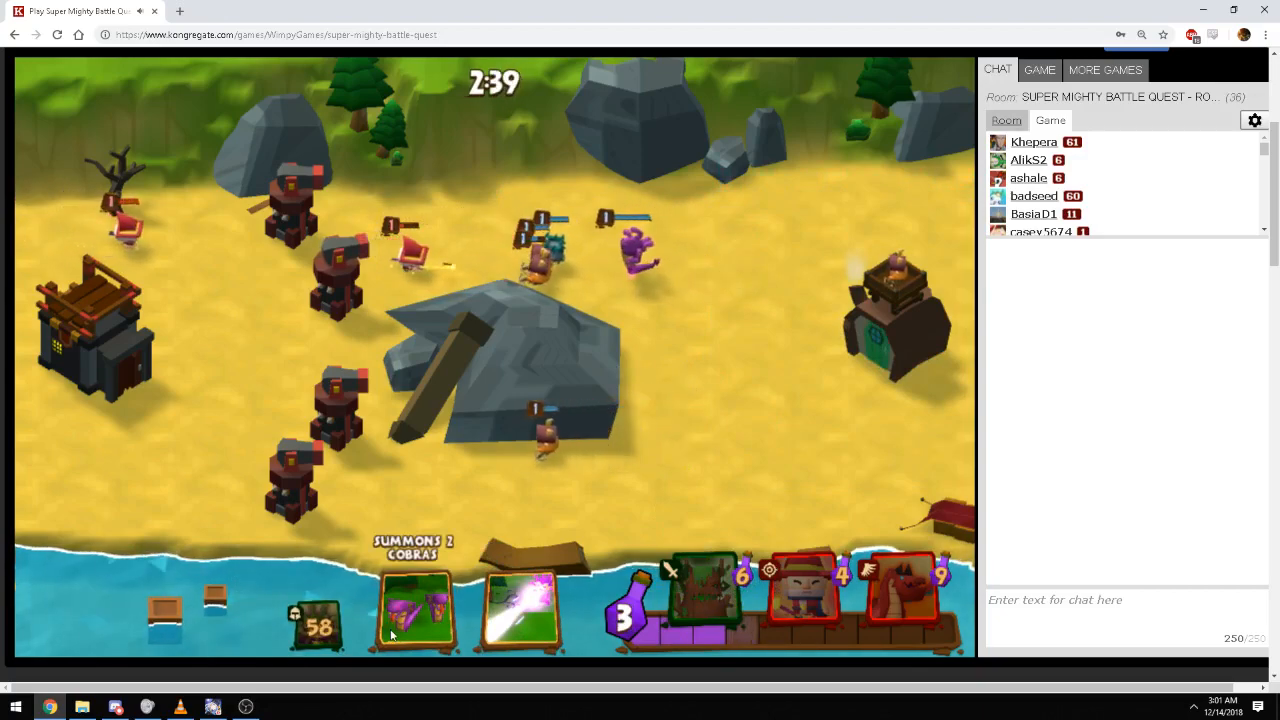
left_click(590, 260)
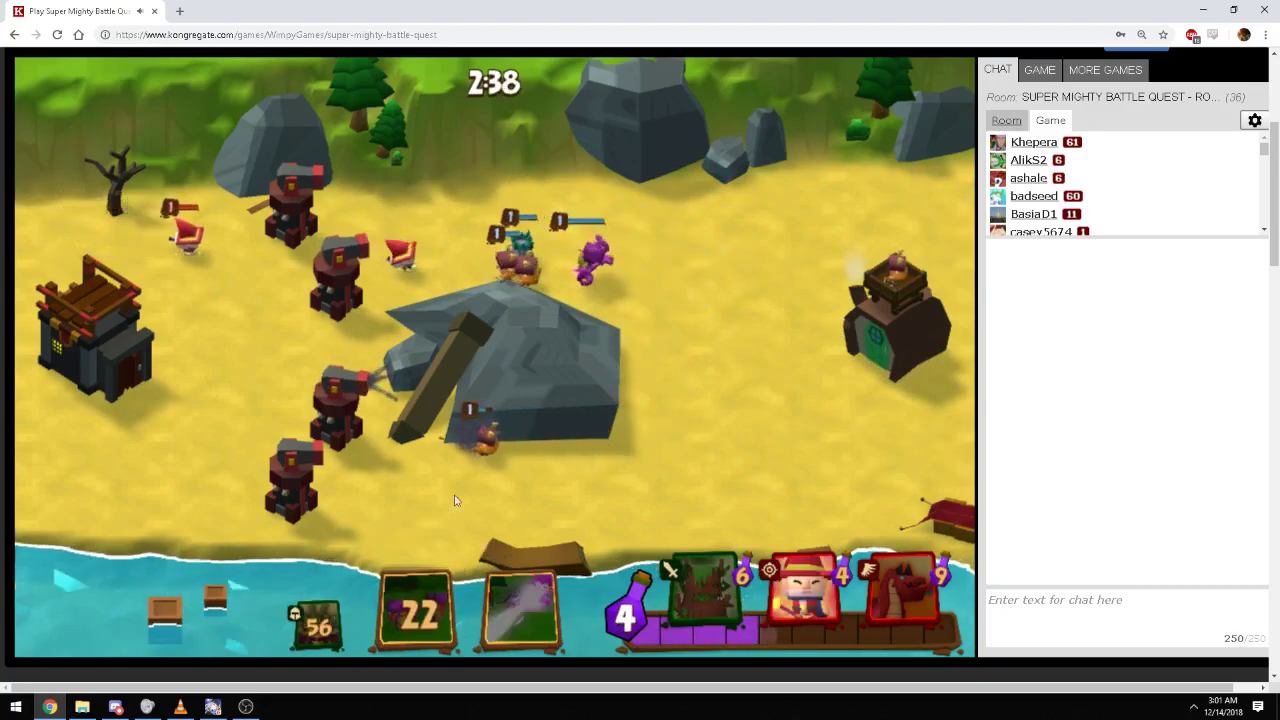
left_click(535, 625)
left_click(360, 300)
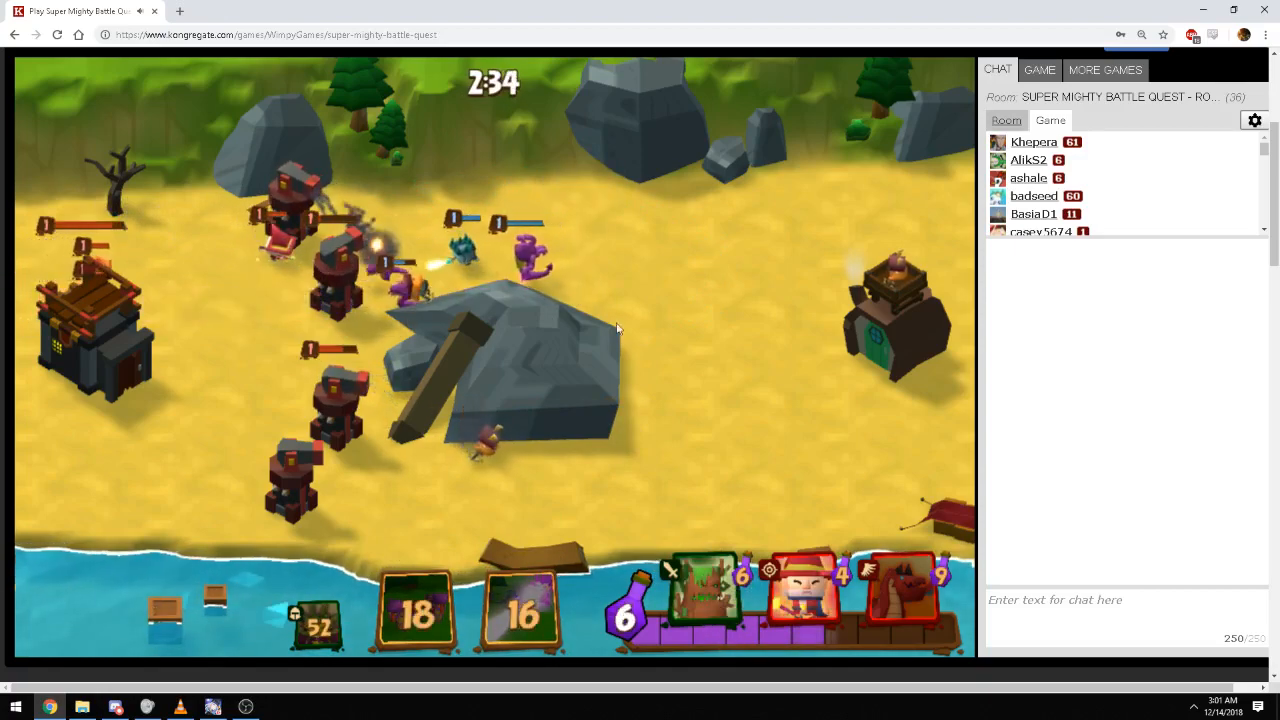
left_click(705, 600)
left_click(740, 330)
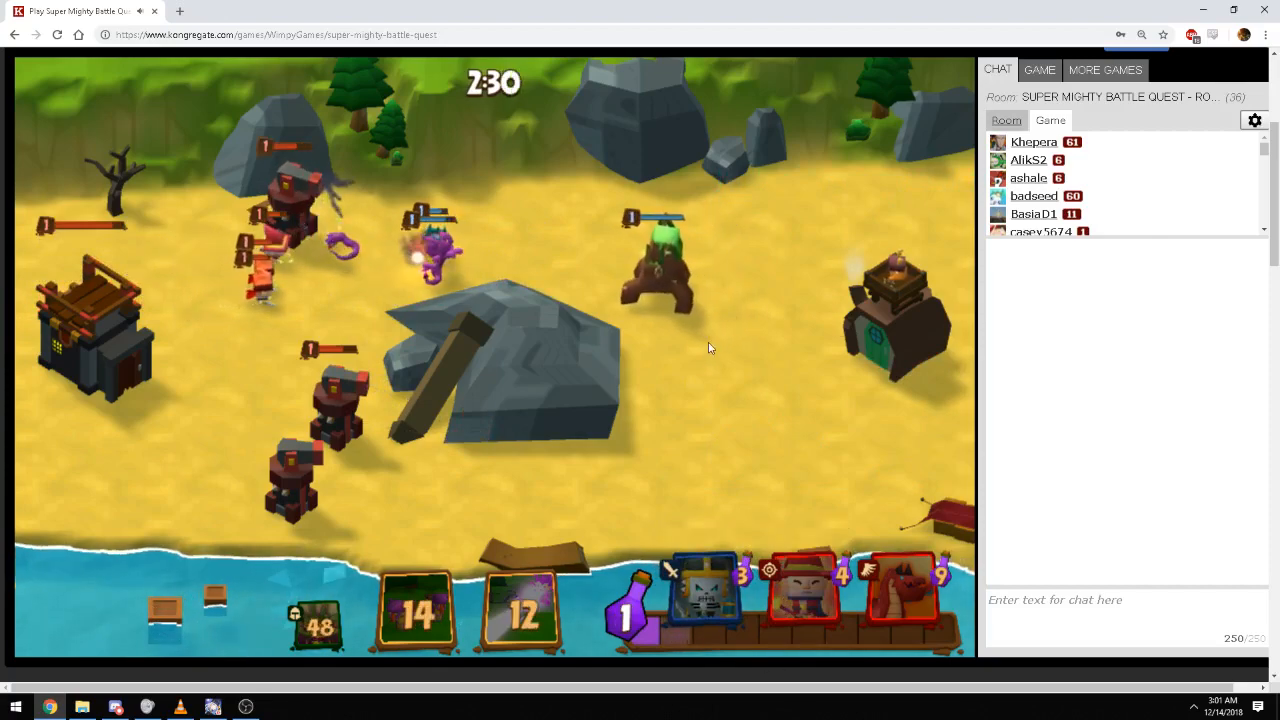
left_click(705, 600)
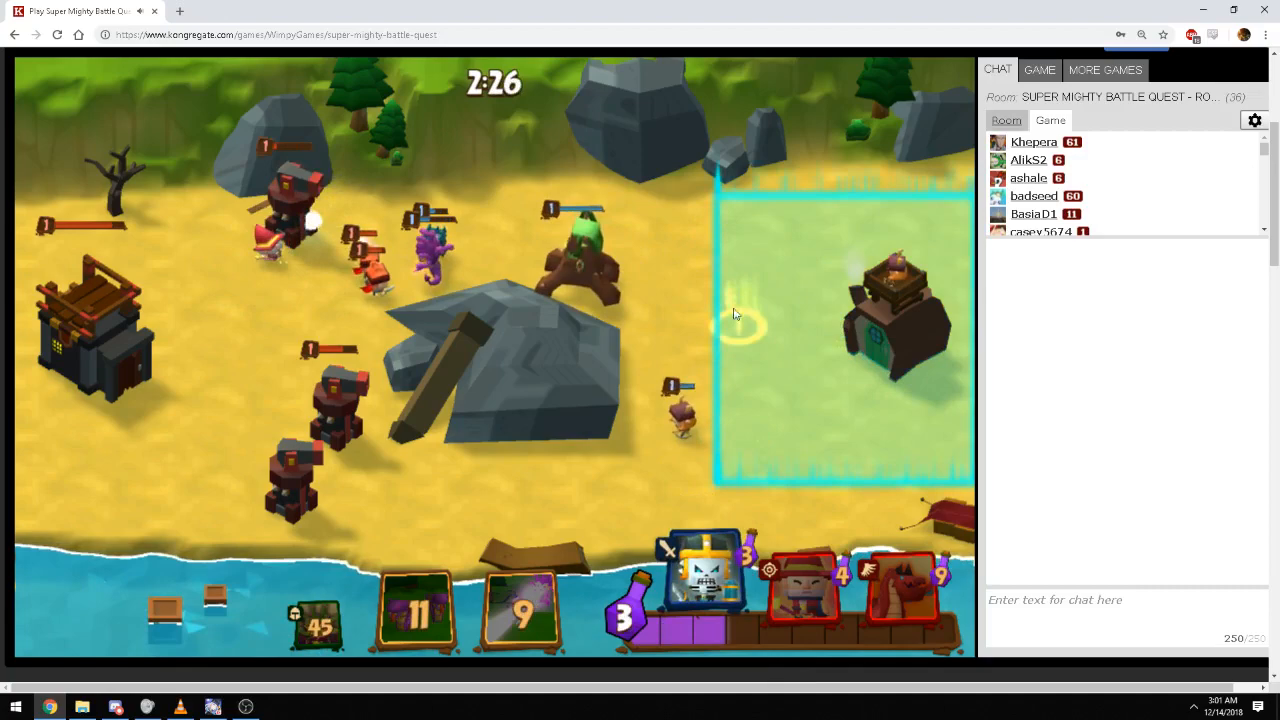
left_click(725, 278)
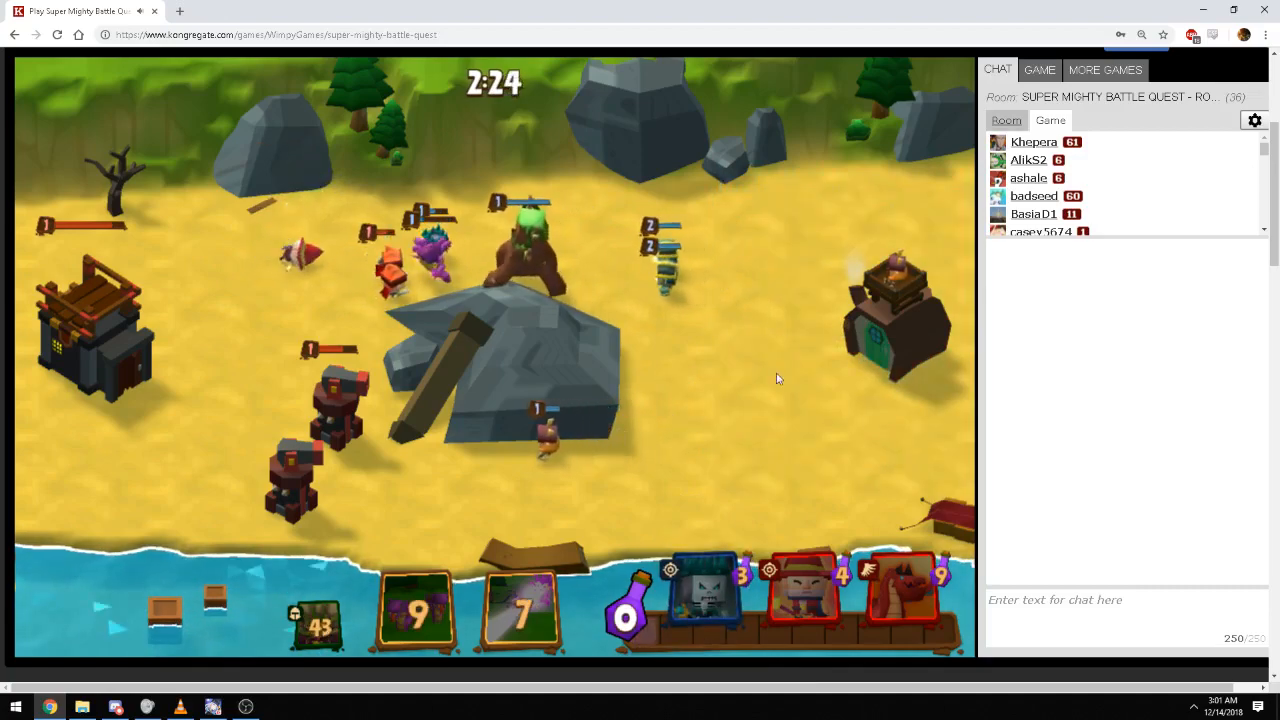
scroll(2, 180, "down", 3)
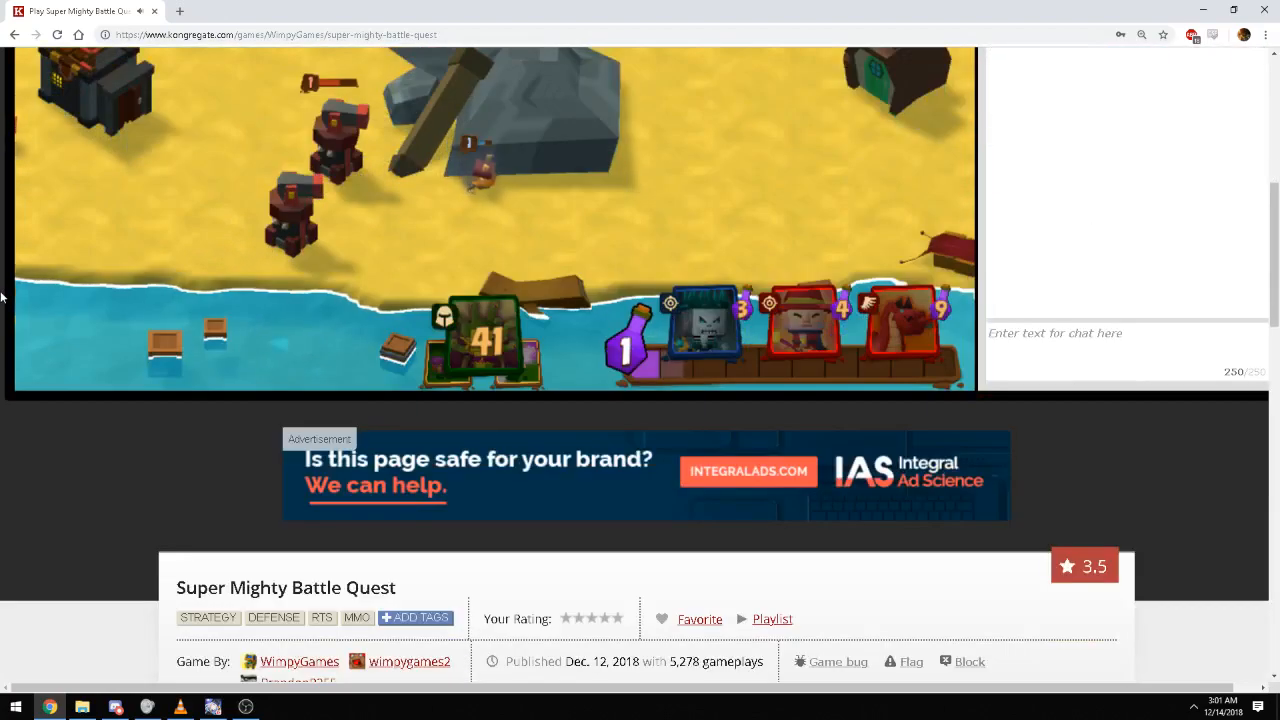
scroll(2, 250, "down", 3)
scroll(2, 303, "down", 2)
View the Kongregate game page's Description and Updates tabs
left_click(965, 356)
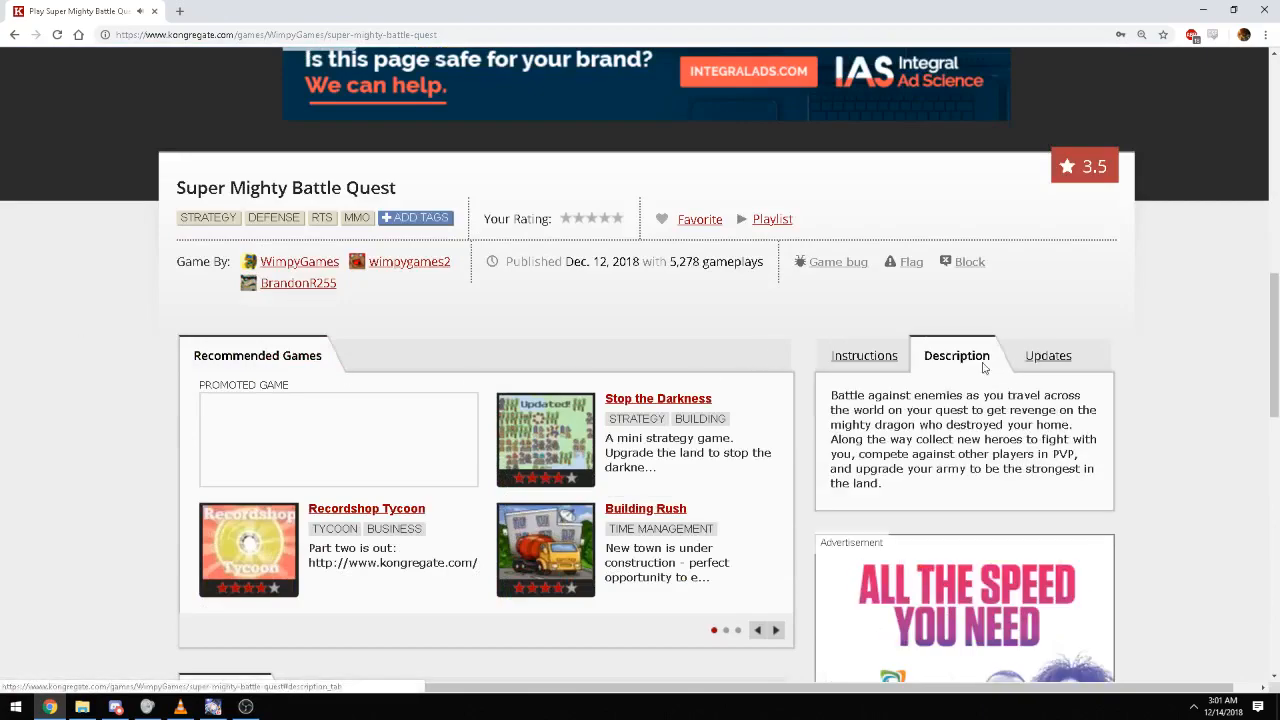
left_click(1044, 360)
scroll(943, 395, "down", 3)
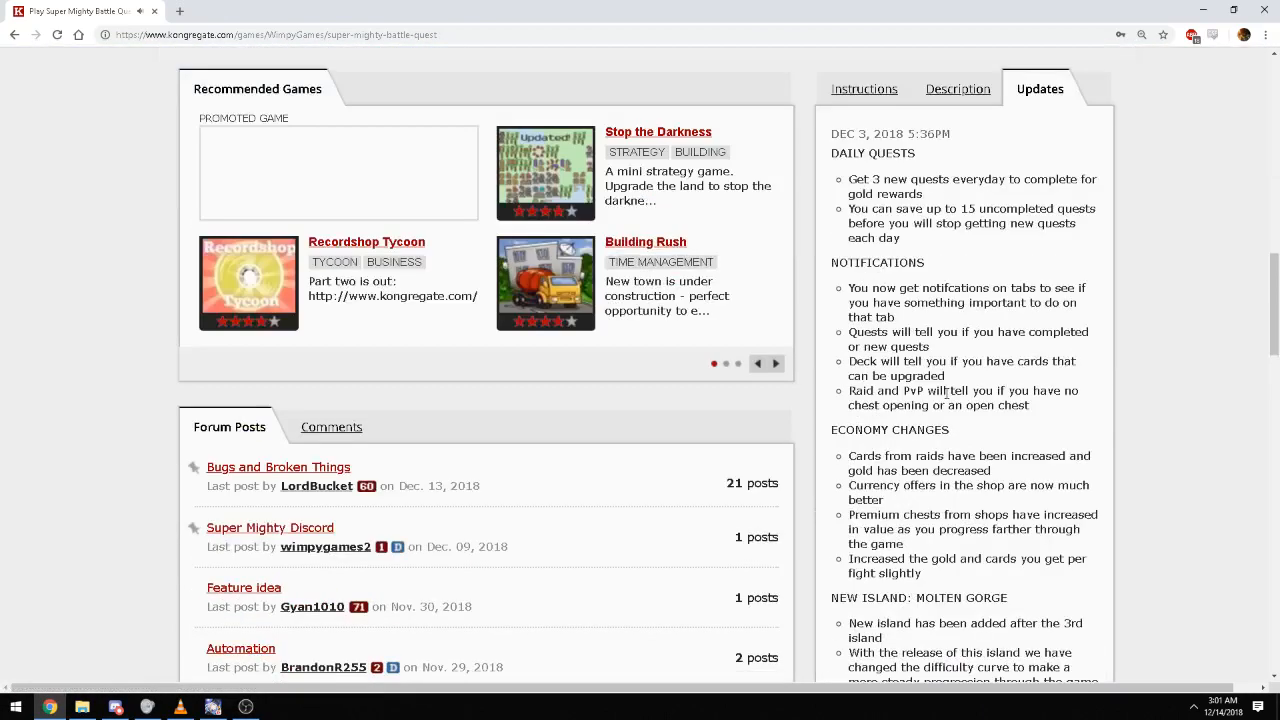
type("key")
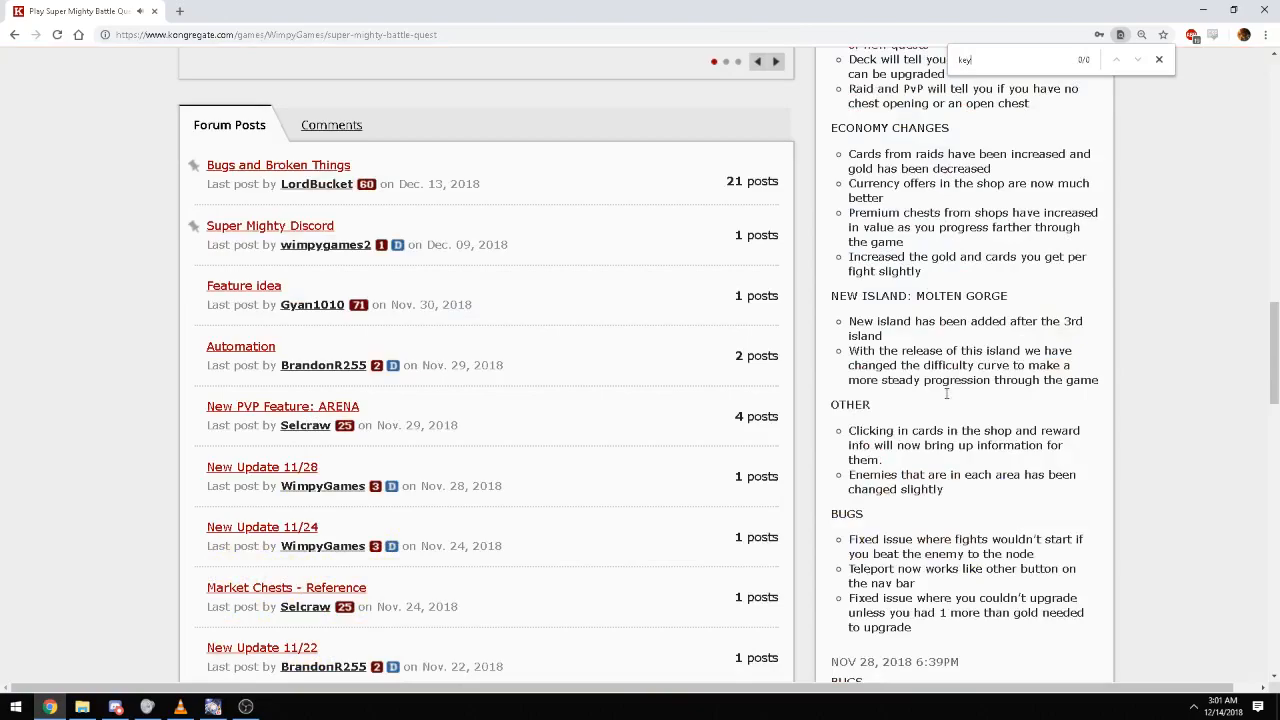
scroll(945, 398, "up", 10)
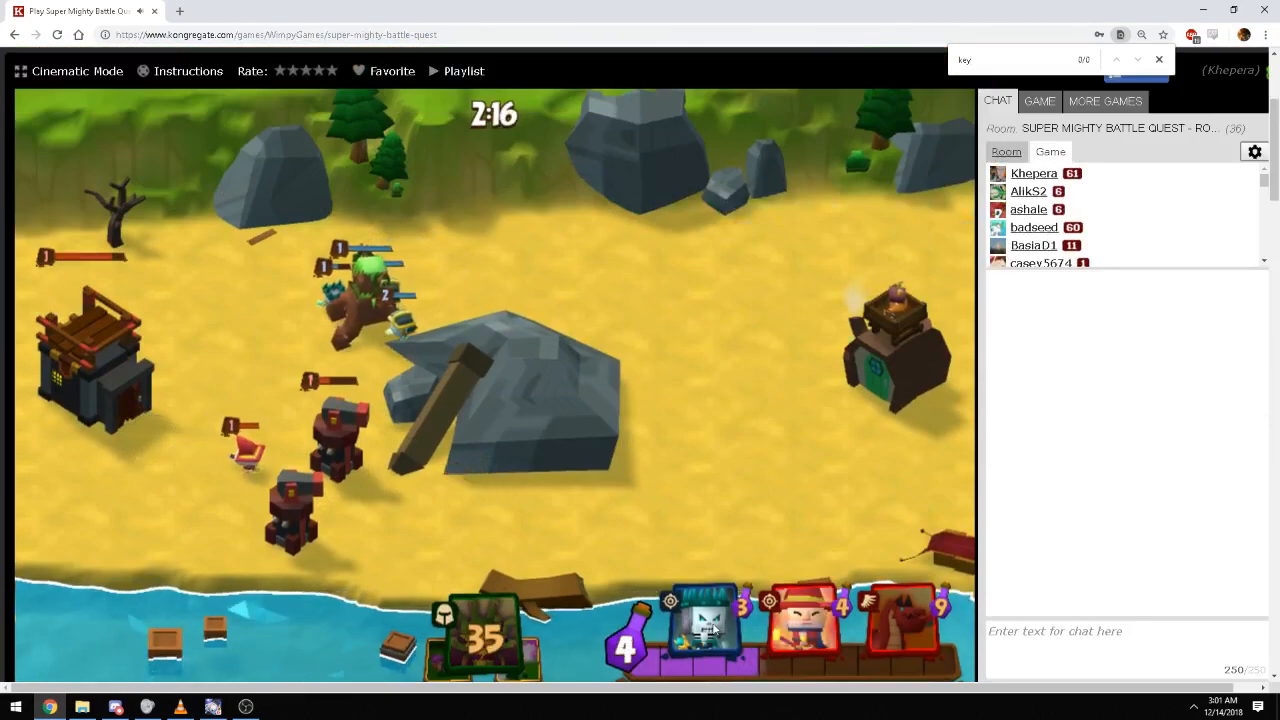
left_click_drag(712, 628, 735, 300)
scroll(995, 627, "down", 1)
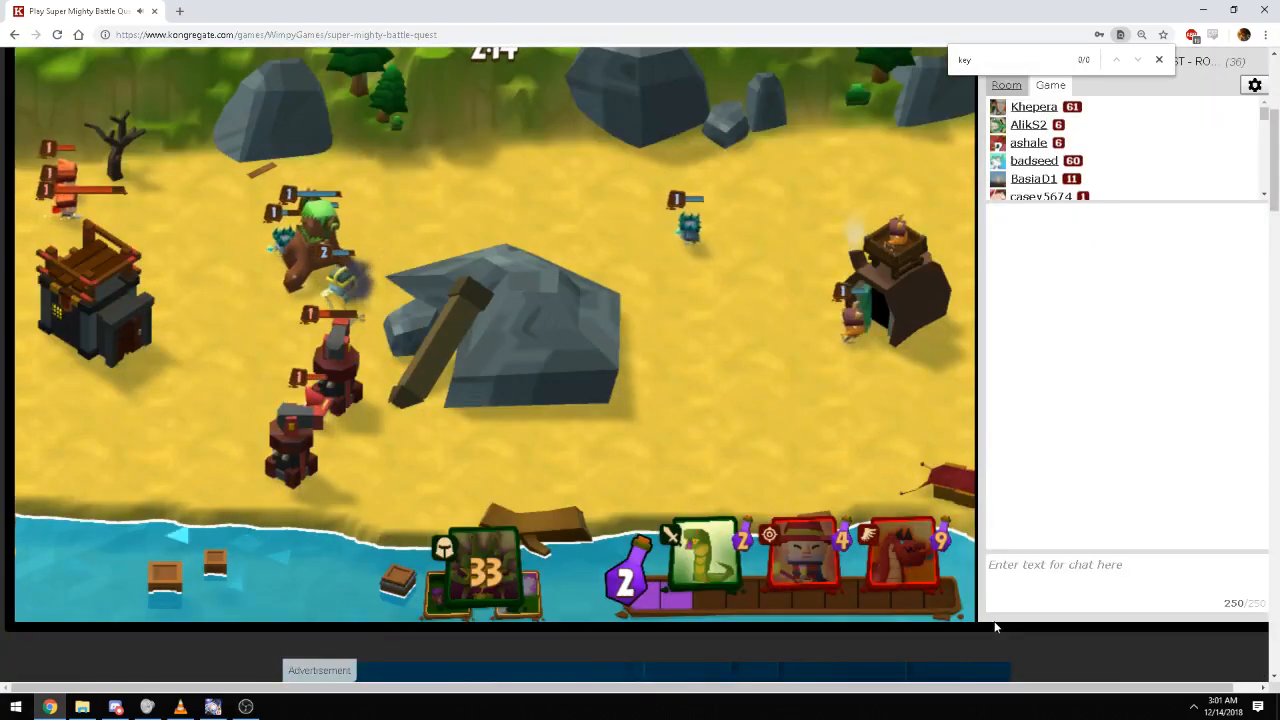
Send a chat message asking about unit hotkeys, then deploy a unit in the right-hand zone
left_click(1133, 564)
type("No ho")
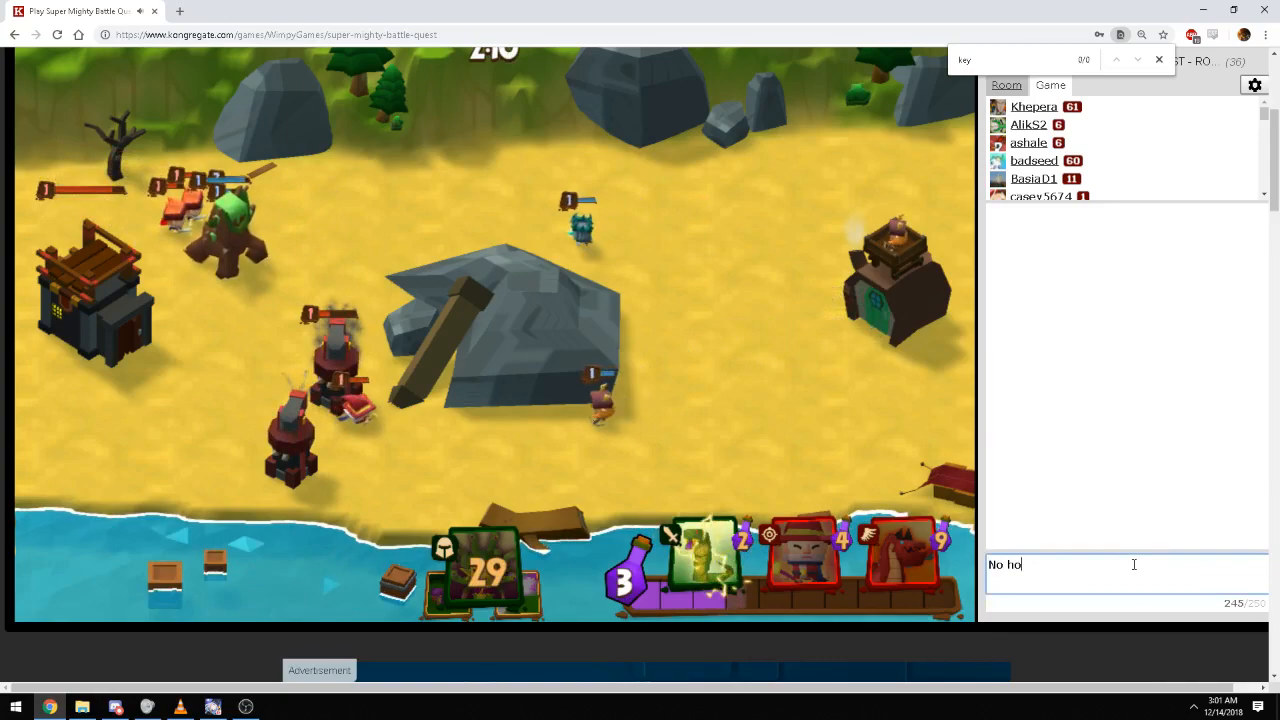
type("tkeys for cards")
key("Return")
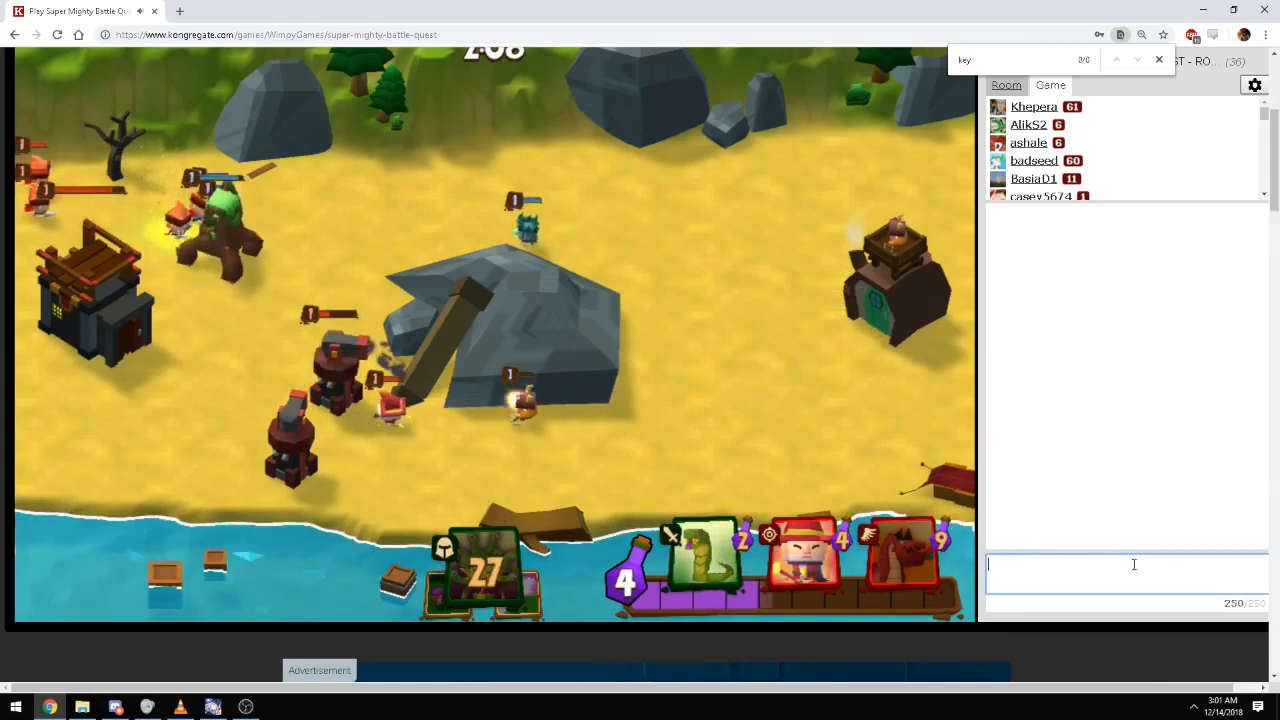
scroll(725, 357, "up", 1)
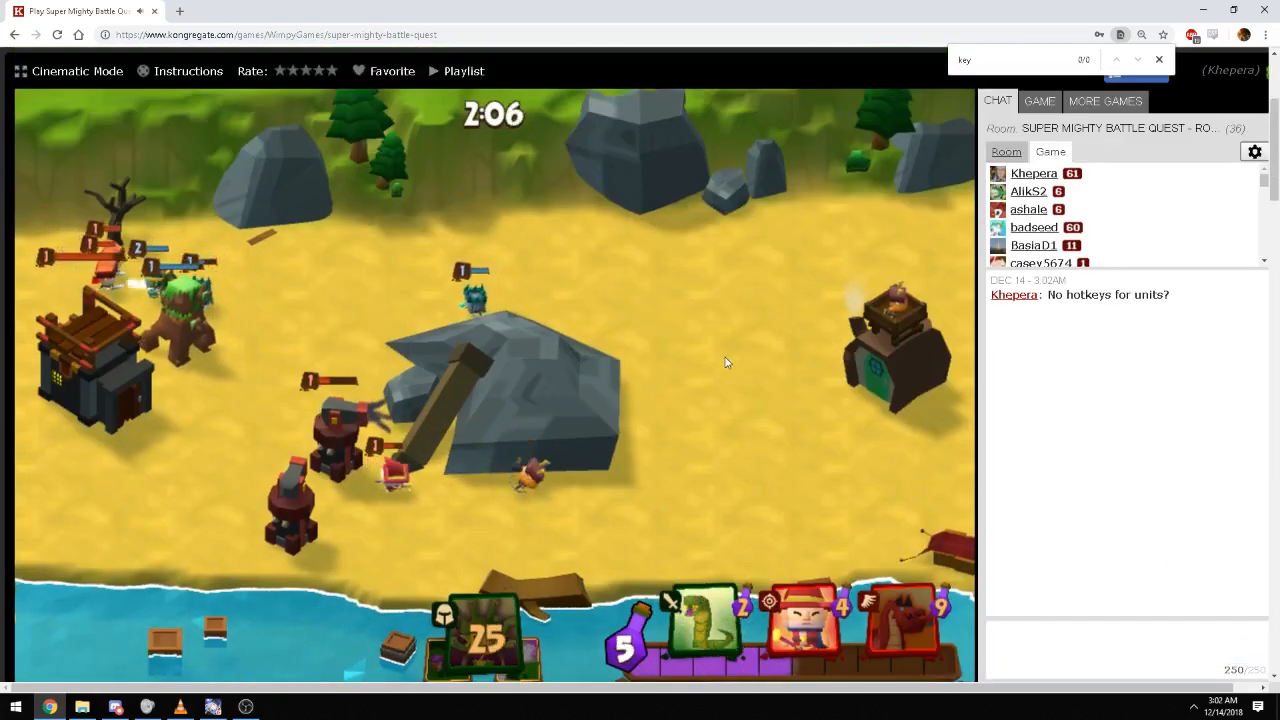
left_click(805, 625)
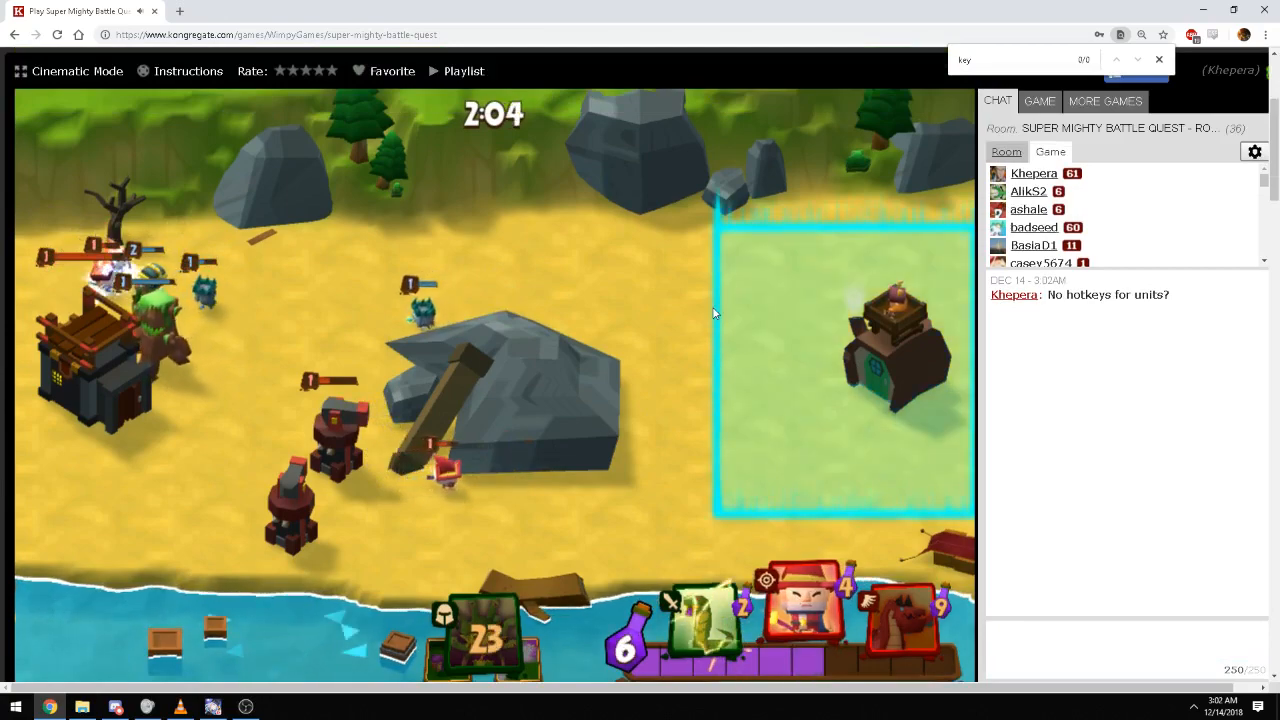
left_click(730, 455)
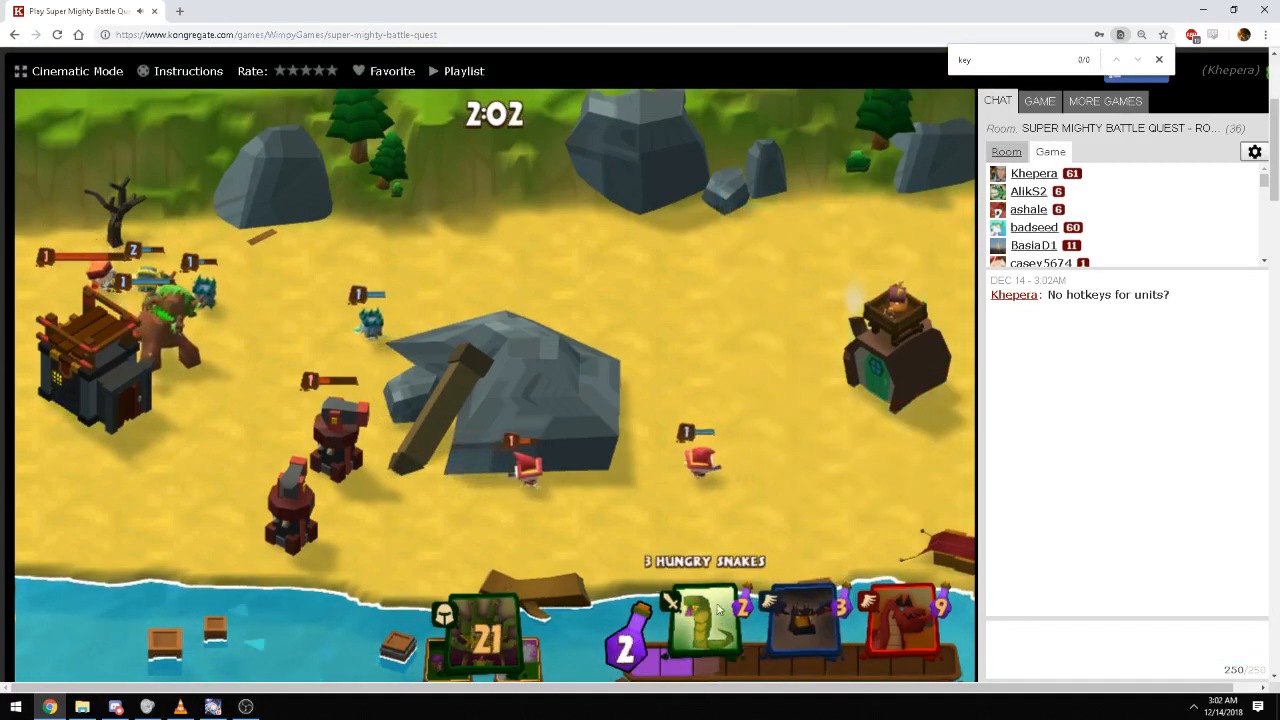
Place Hungry Snakes and archers to win the battle, then dismiss the victory rewards
left_click(718, 610)
left_click(745, 465)
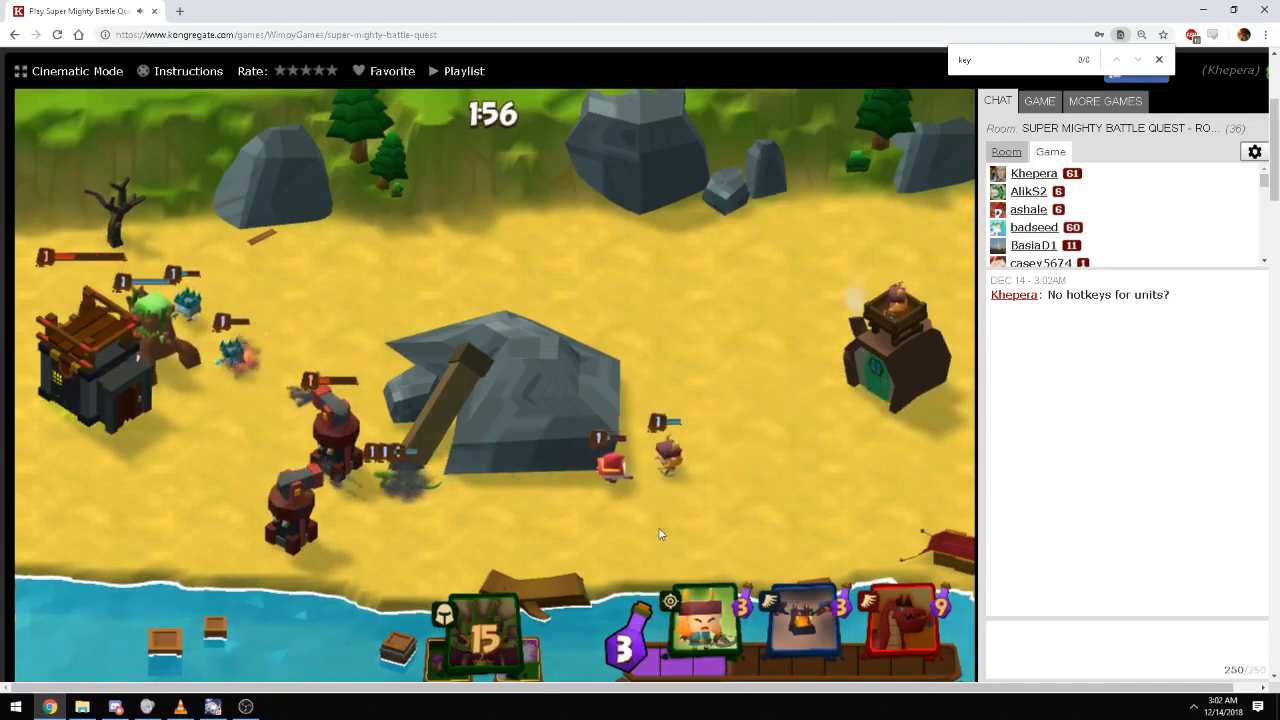
left_click(702, 622)
left_click(727, 460)
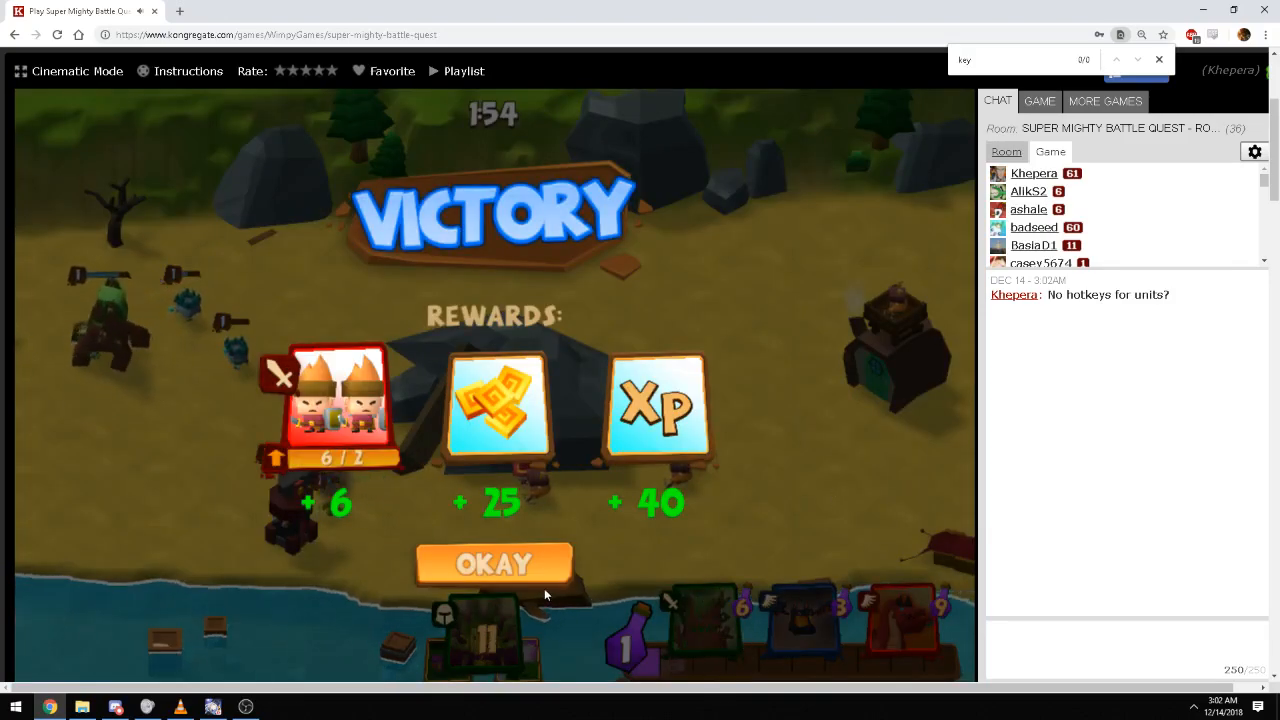
left_click(495, 565)
scroll(238, 498, "down", 2)
scroll(2, 488, "down", 5)
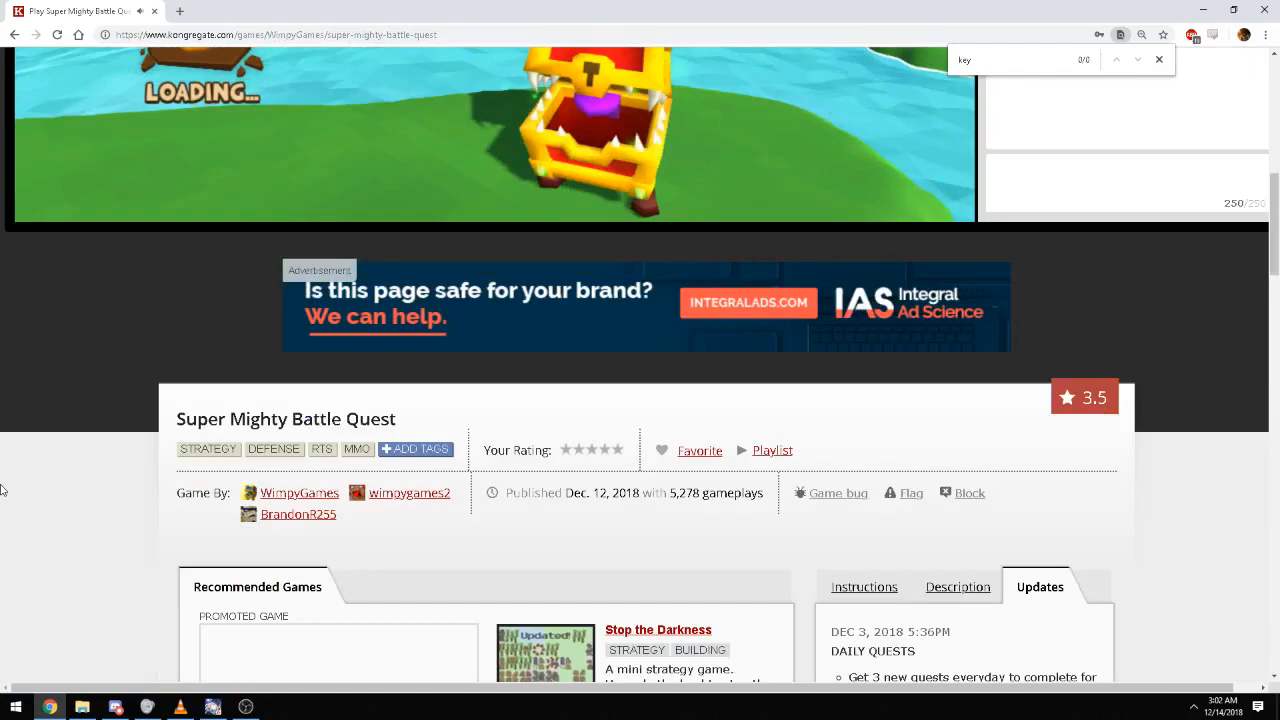
scroll(10, 470, "down", 5)
scroll(18, 455, "down", 3)
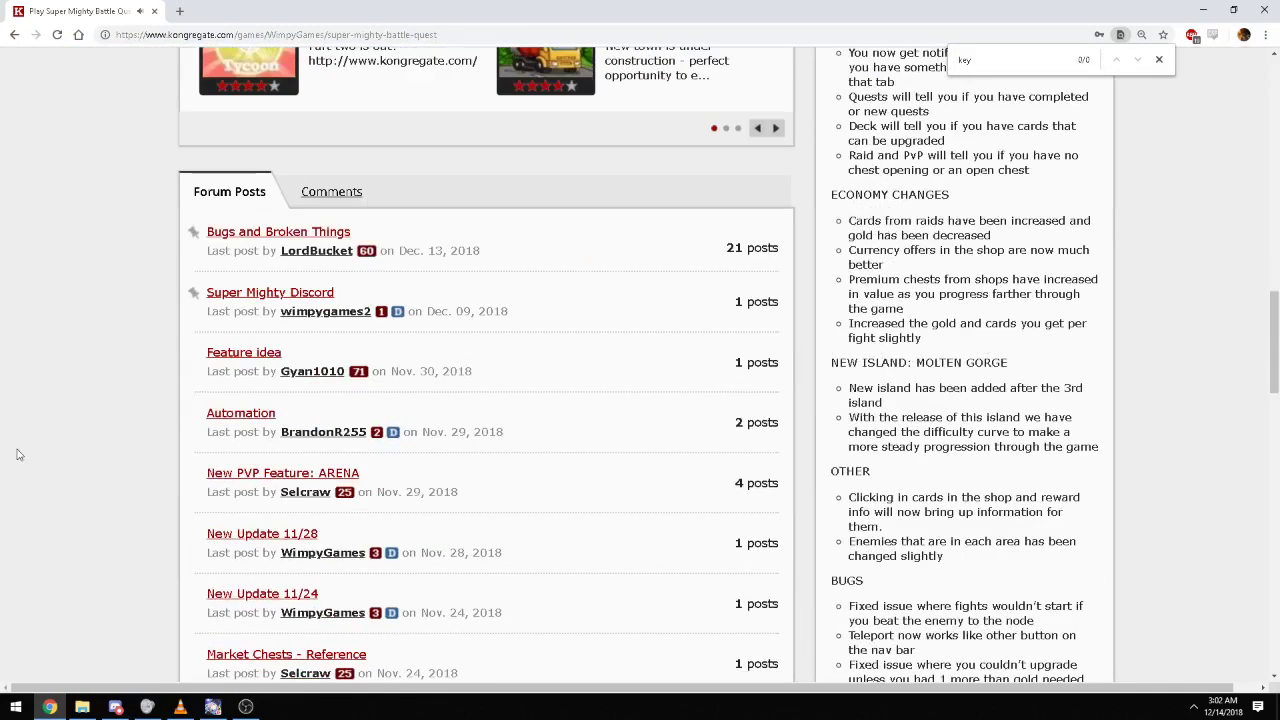
Browse the game page's Comments and Forum Posts tabs for hotkey mentions
left_click(309, 192)
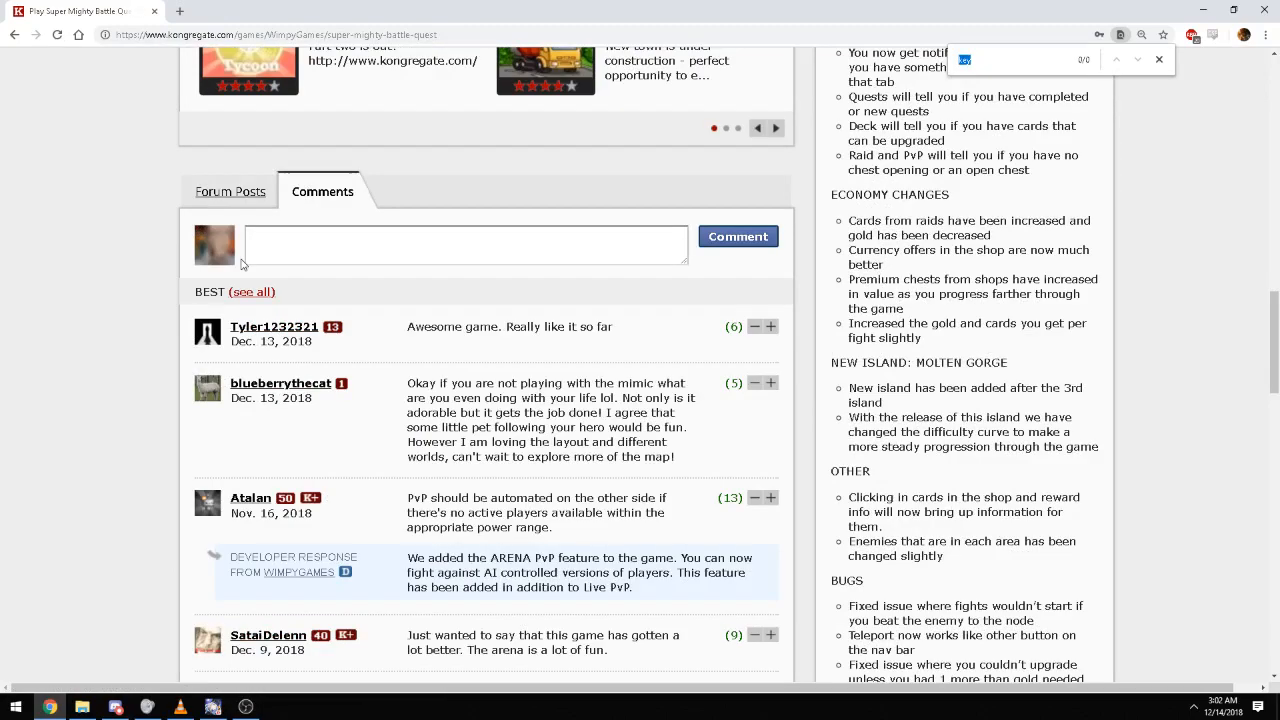
type("hotk")
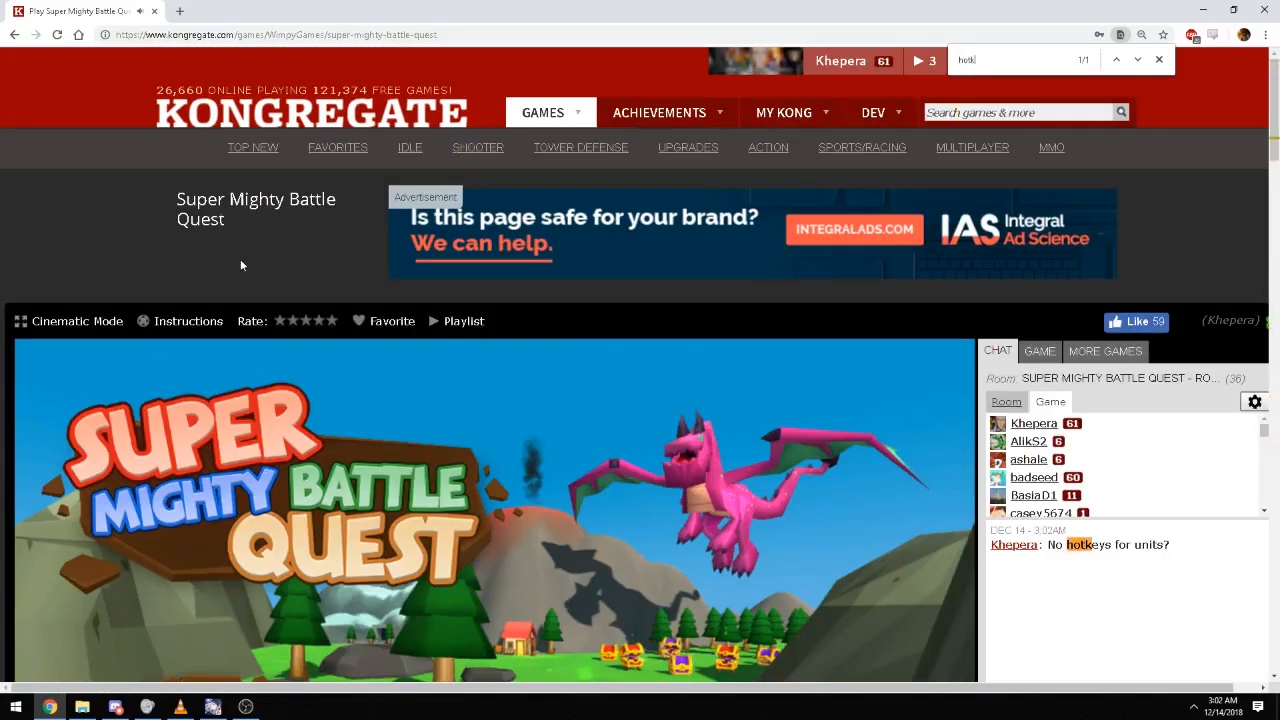
type("ey")
scroll(240, 262, "down", 5)
scroll(234, 257, "down", 5)
scroll(230, 270, "down", 5)
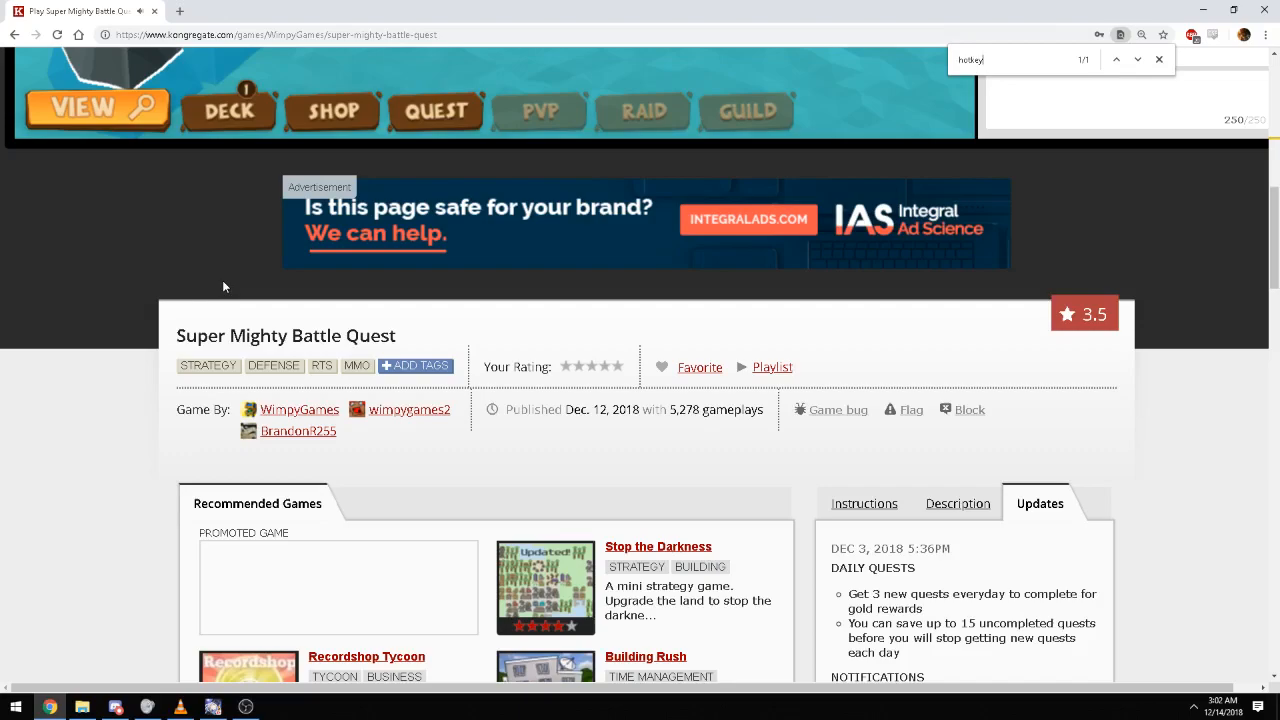
scroll(224, 287, "down", 8)
scroll(224, 287, "down", 6)
scroll(224, 287, "down", 4)
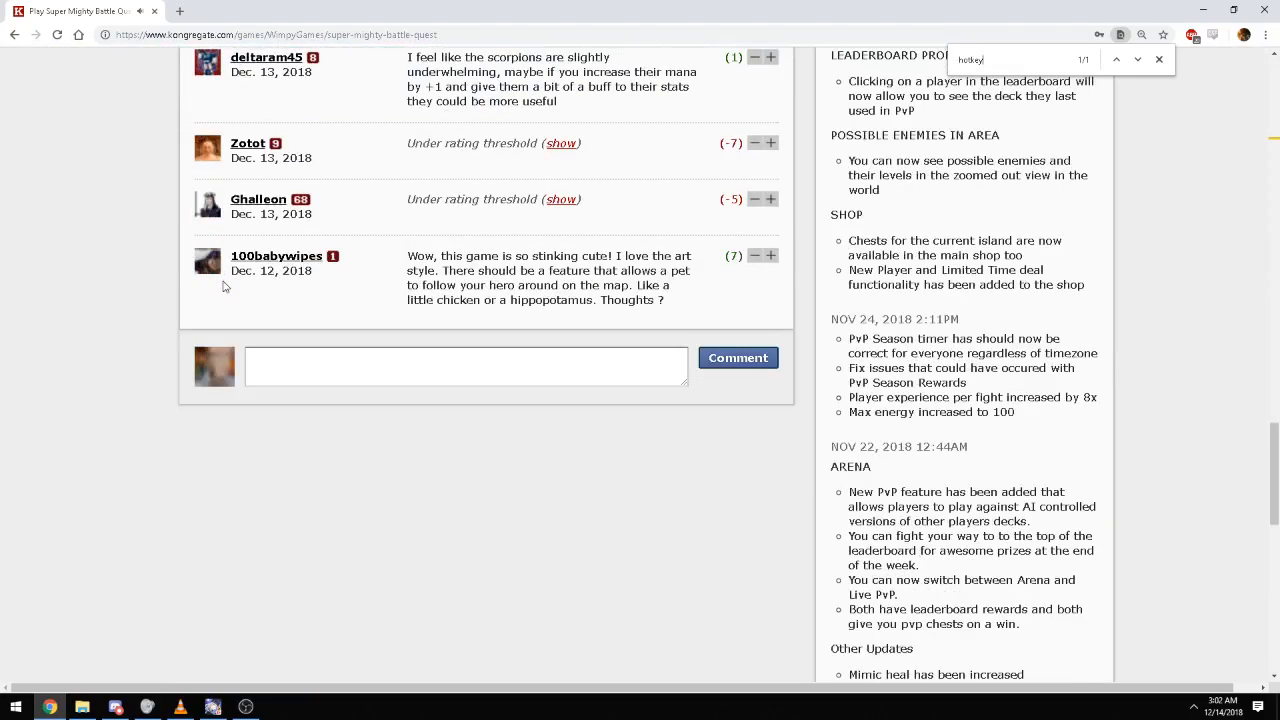
scroll(379, 320, "up", 3)
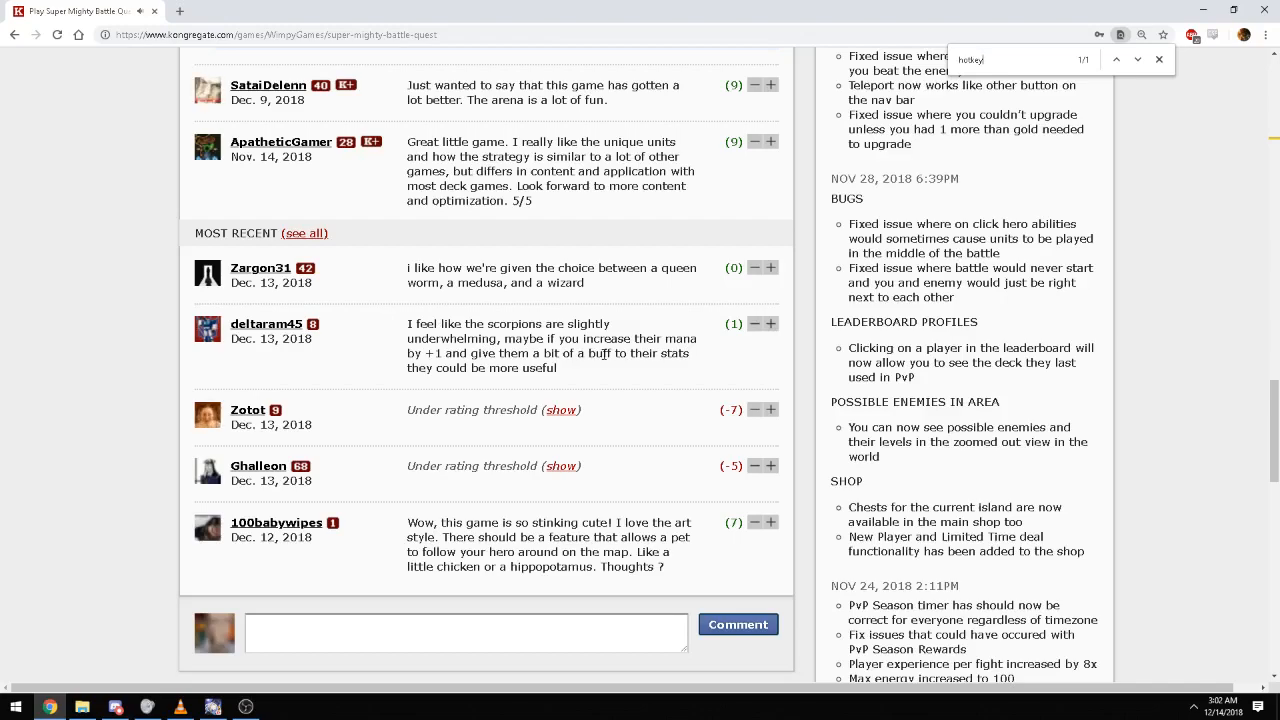
scroll(604, 356, "up", 4)
scroll(604, 356, "up", 3)
scroll(604, 356, "up", 1)
scroll(604, 356, "up", 1)
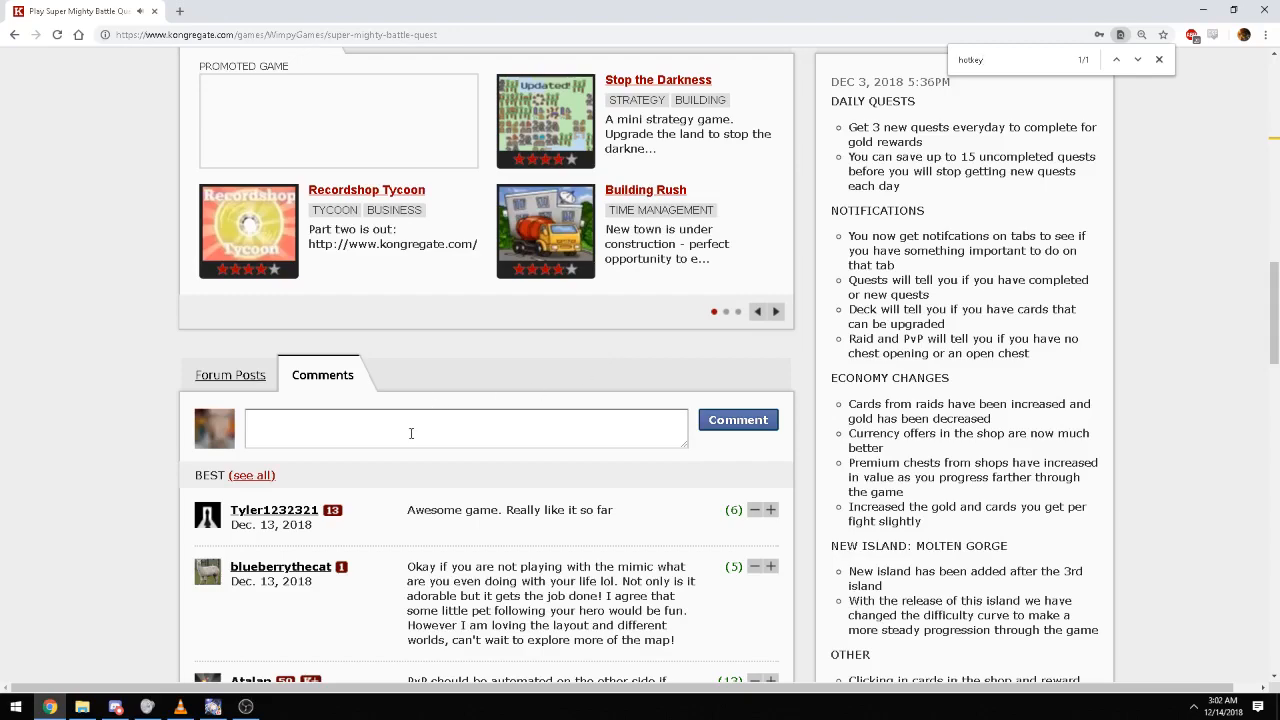
left_click(230, 375)
scroll(205, 378, "down", 2)
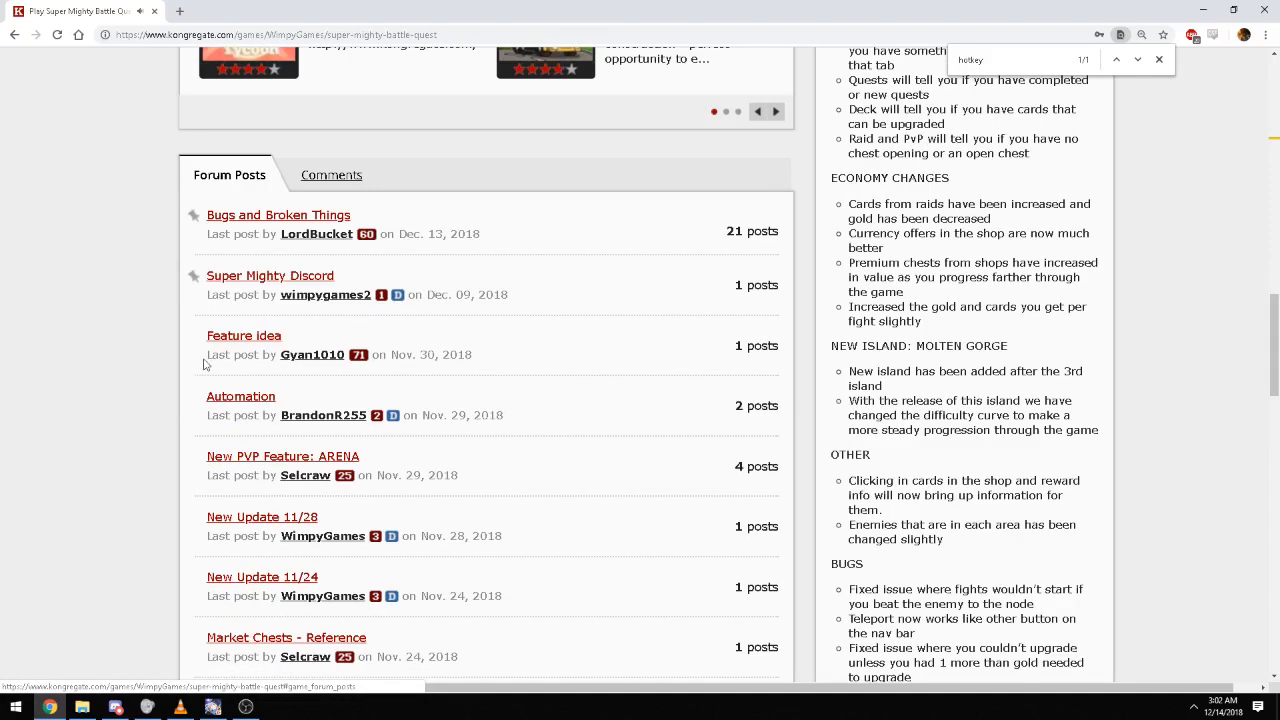
scroll(218, 290, "up", 10)
scroll(218, 290, "down", 5)
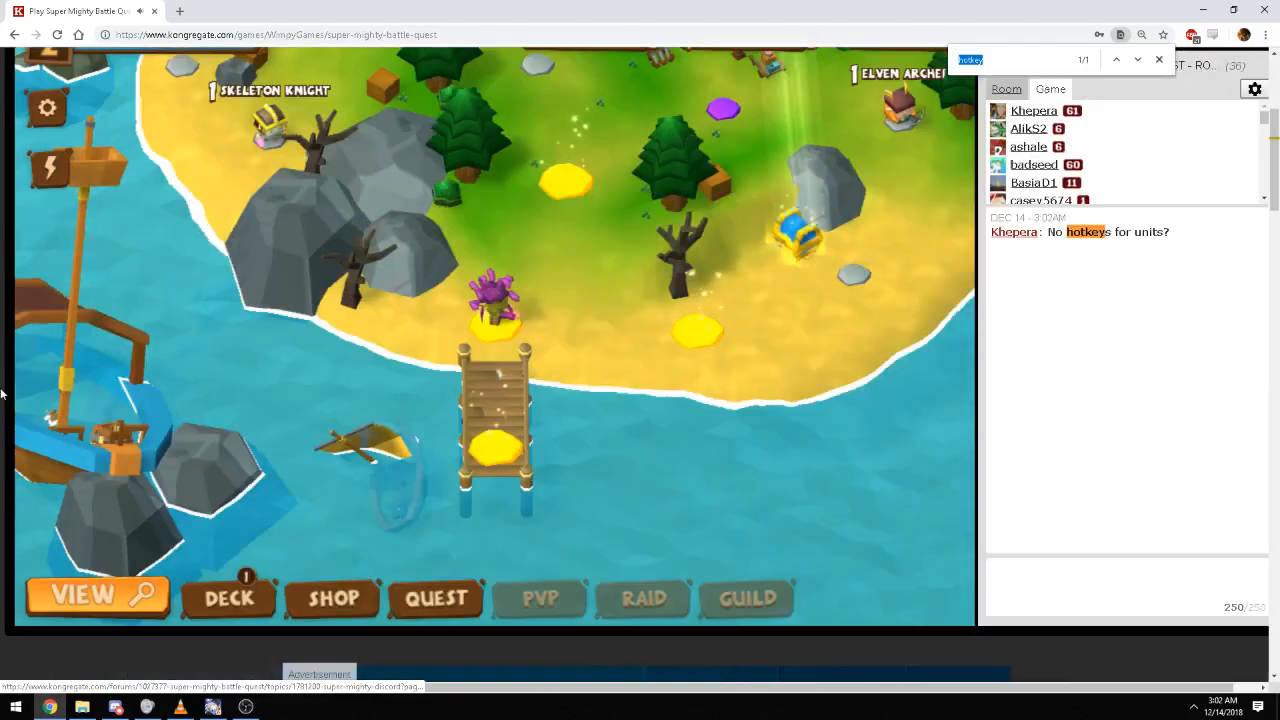
scroll(226, 313, "up", 2)
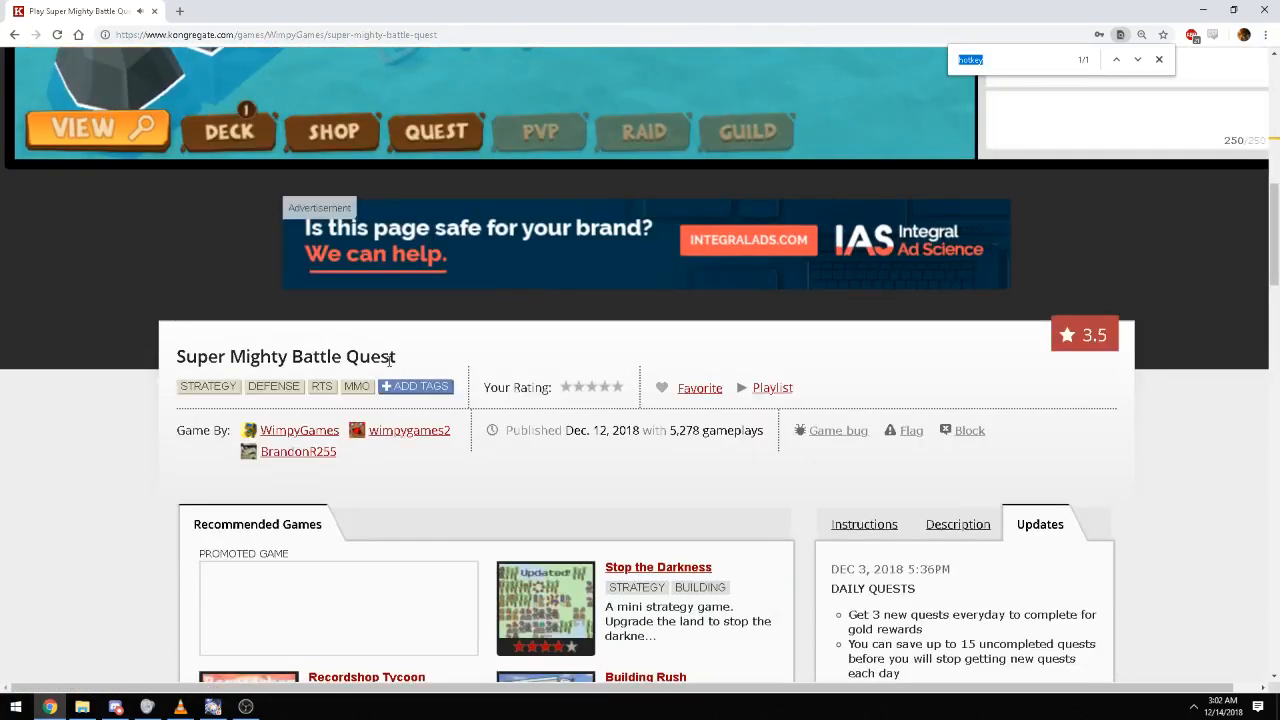
scroll(319, 420, "down", 2)
scroll(400, 540, "down", 2)
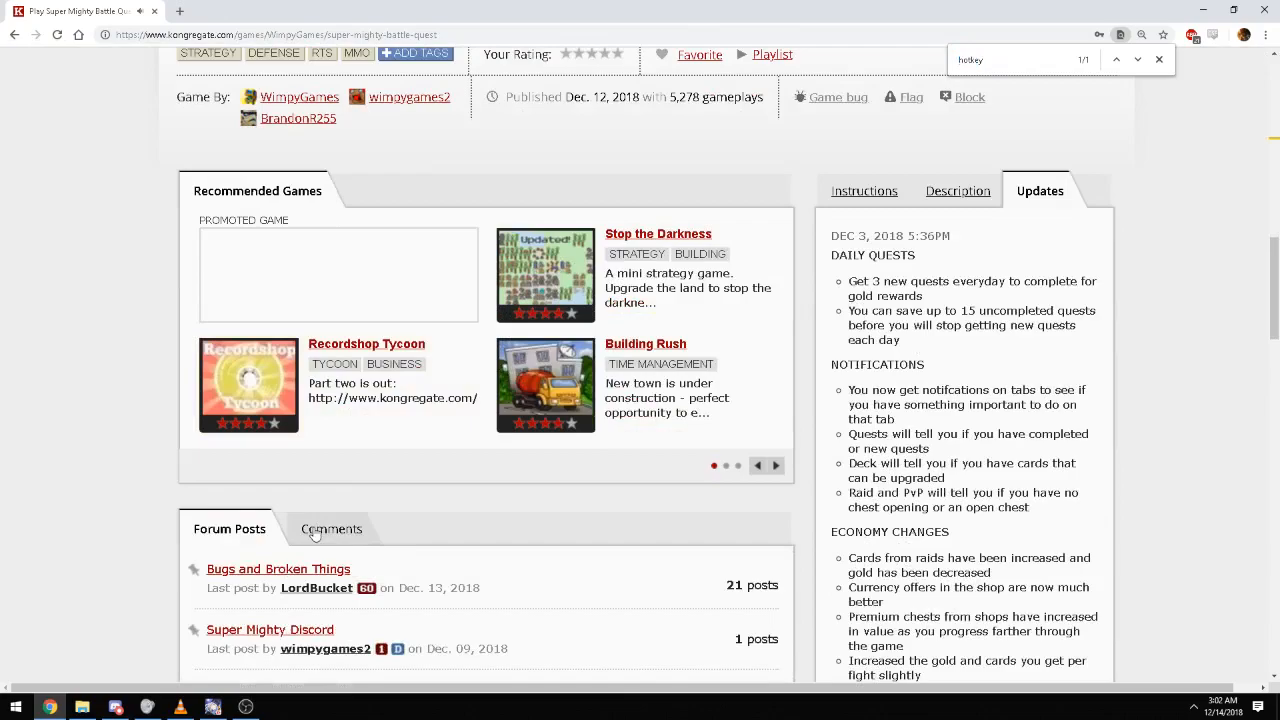
scroll(315, 450, "up", 3)
scroll(315, 400, "up", 4)
scroll(315, 400, "up", 4)
scroll(188, 354, "down", 3)
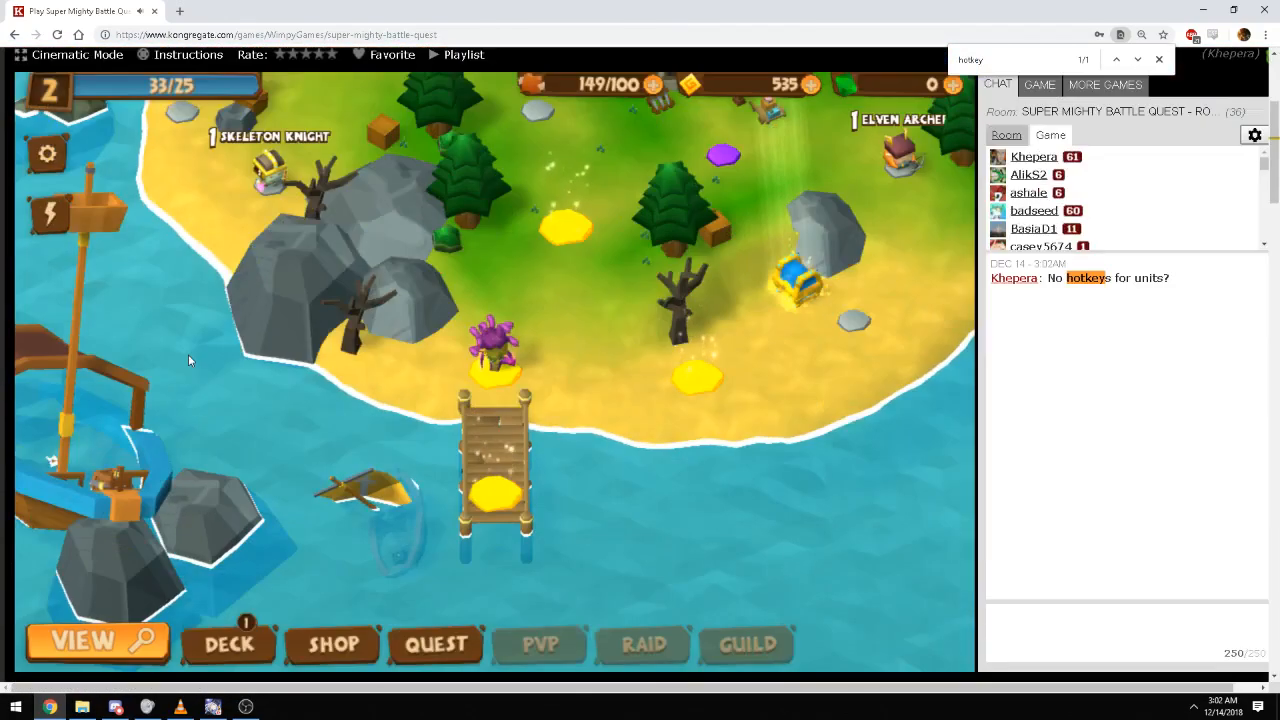
Check and close the Settings and Teleport prompts, then walk the hero toward the treasure chest
left_click(58, 160)
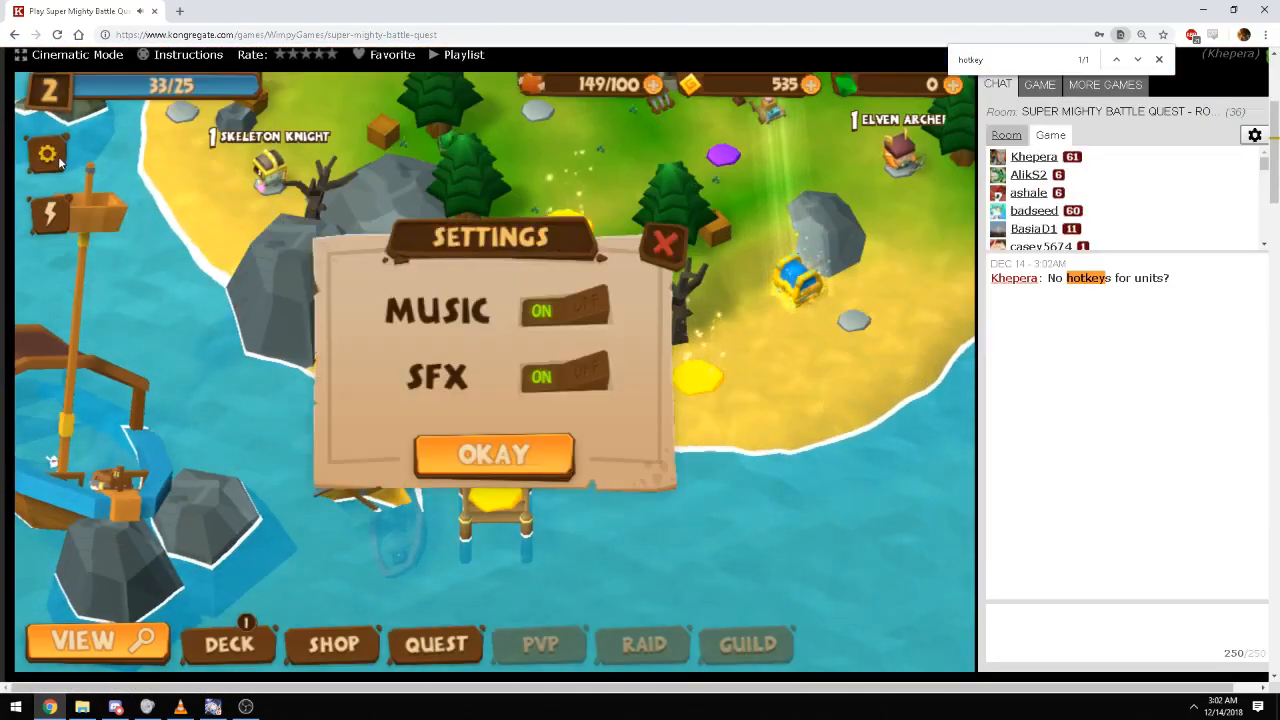
left_click(48, 155)
left_click(50, 213)
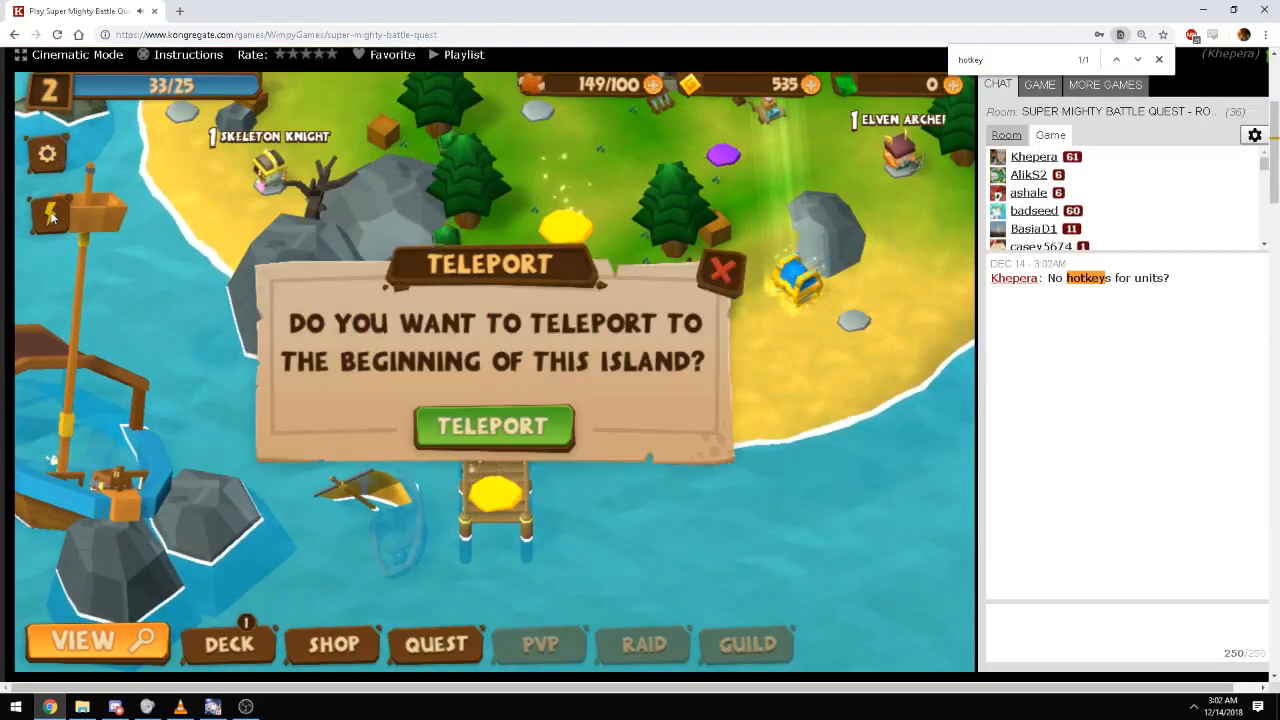
left_click(718, 268)
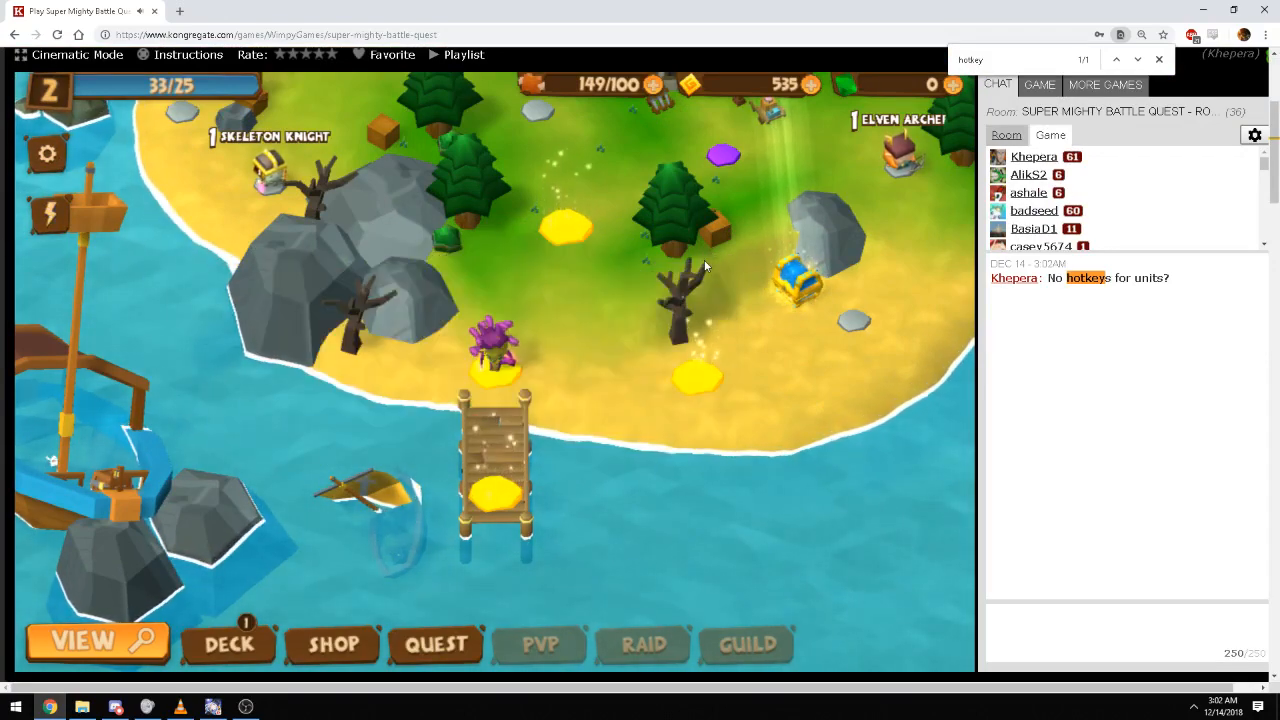
left_click(742, 340)
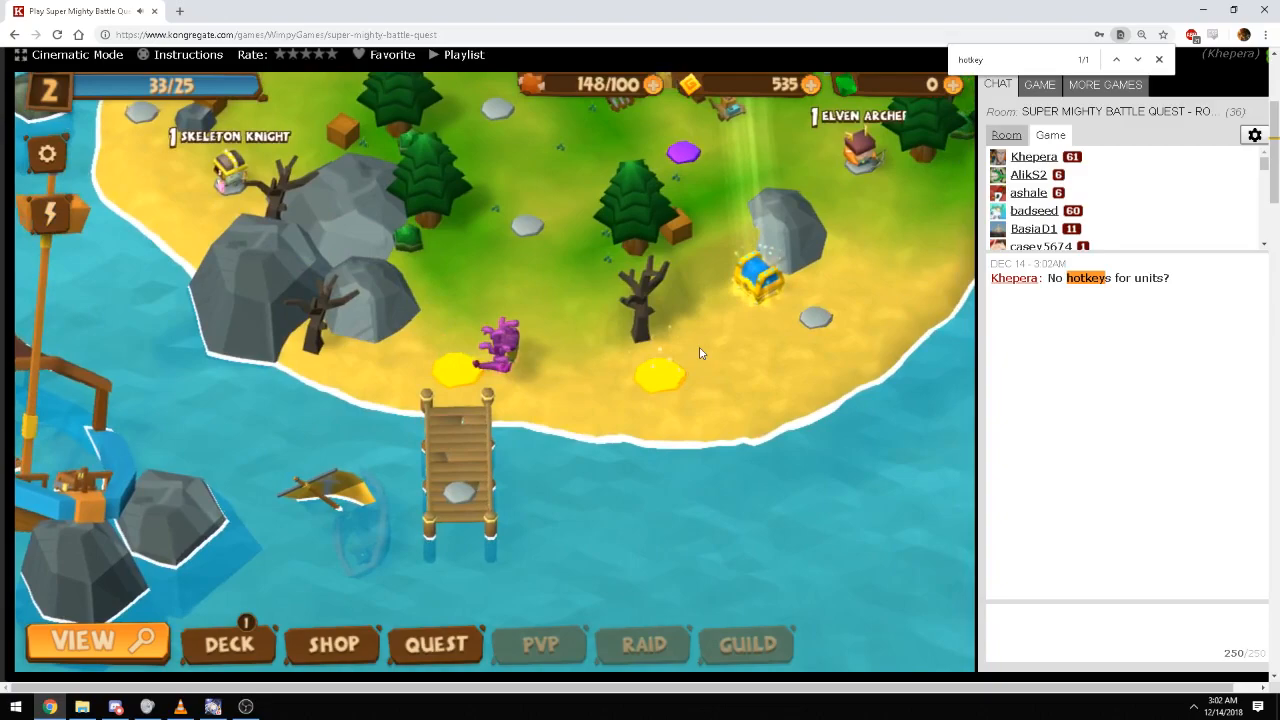
scroll(542, 332, "down", 5)
scroll(442, 220, "down", 5)
scroll(442, 220, "down", 5)
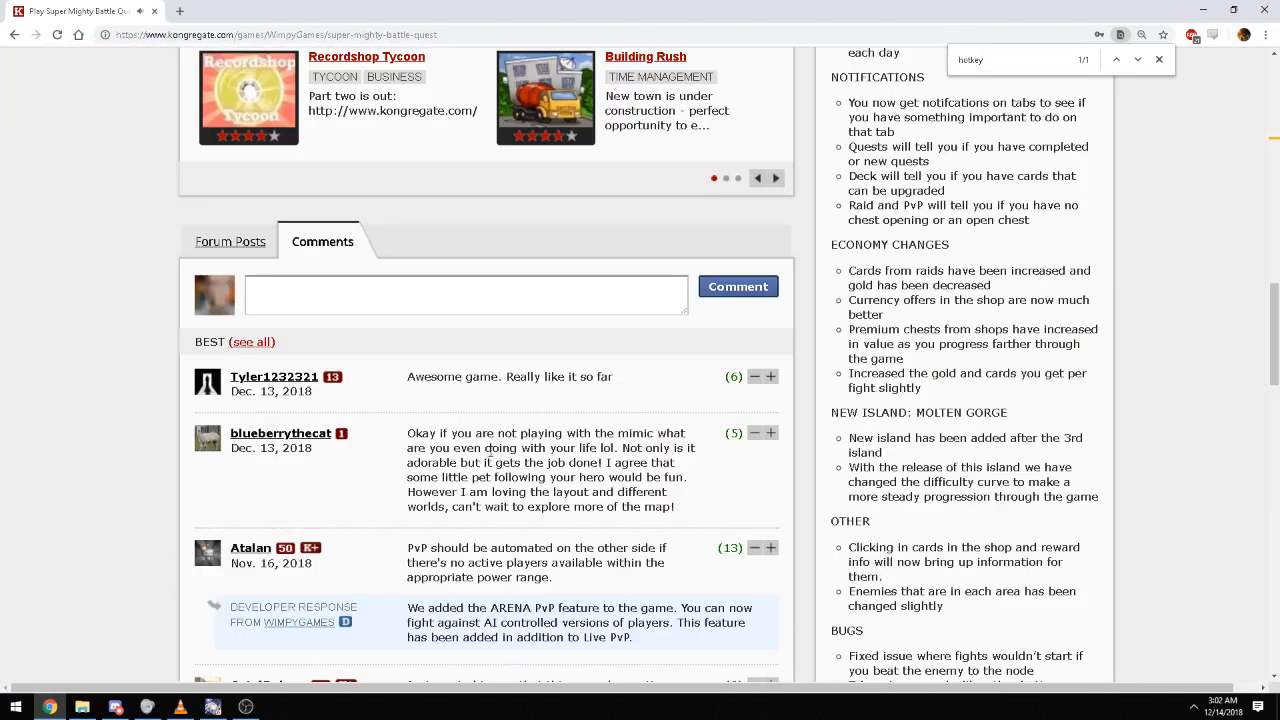
scroll(442, 220, "down", 3)
scroll(497, 336, "up", 2)
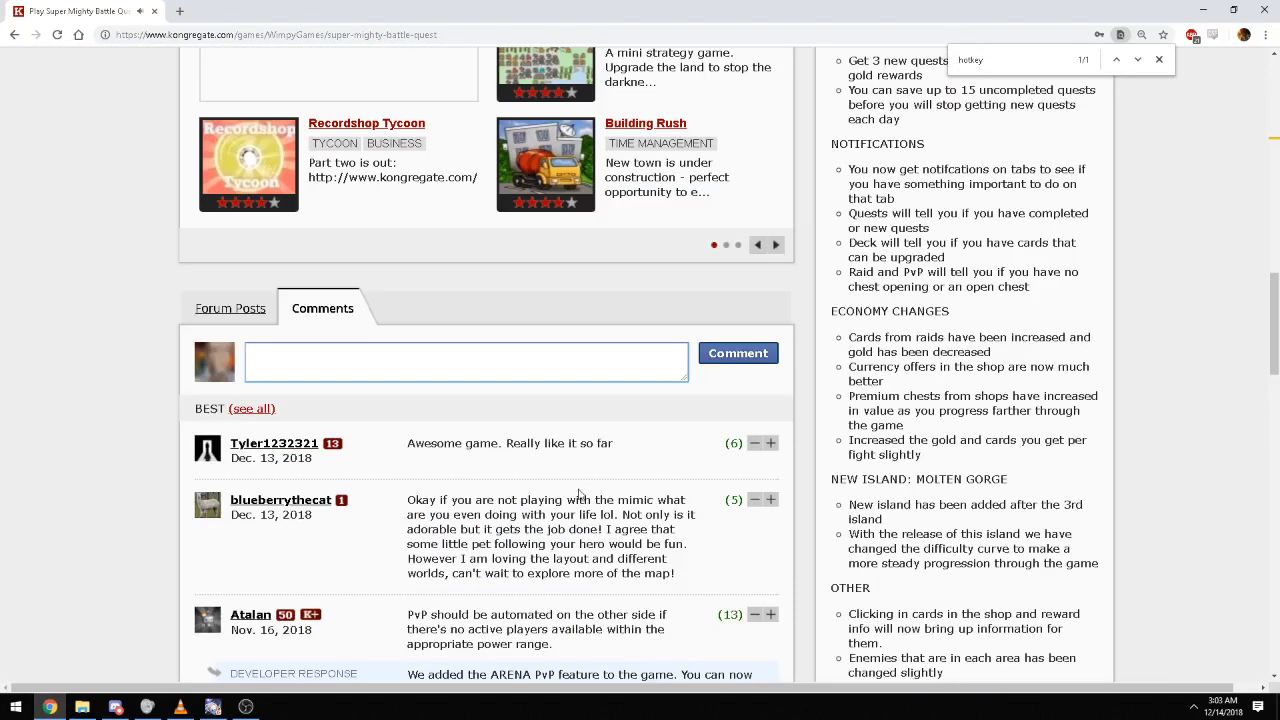